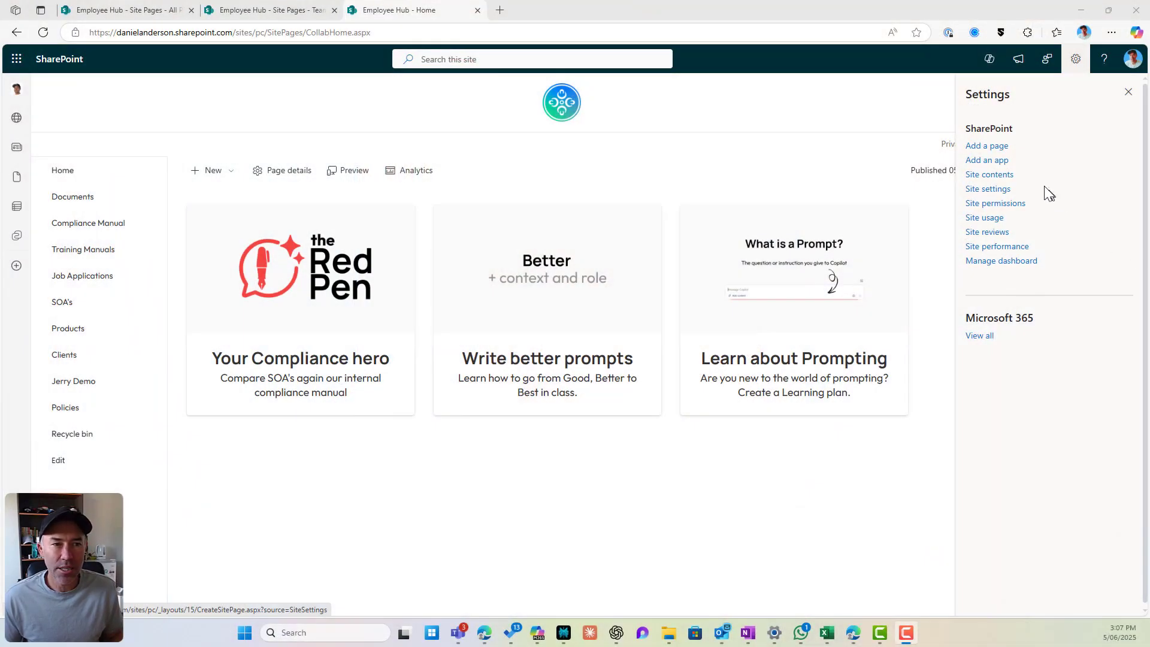
Go to the Site Pages library from Site Contents and switch its view from By Author to All Pages.
{"action": "left_click", "coordinate": [1000, 175]}
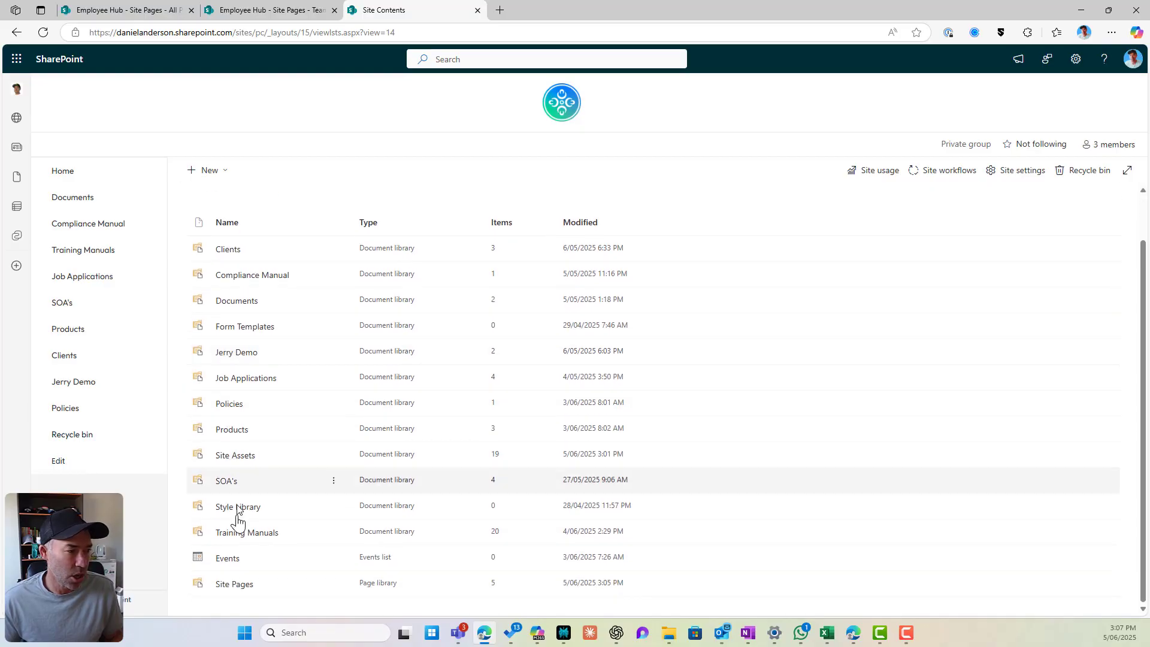
{"action": "left_click", "coordinate": [234, 584]}
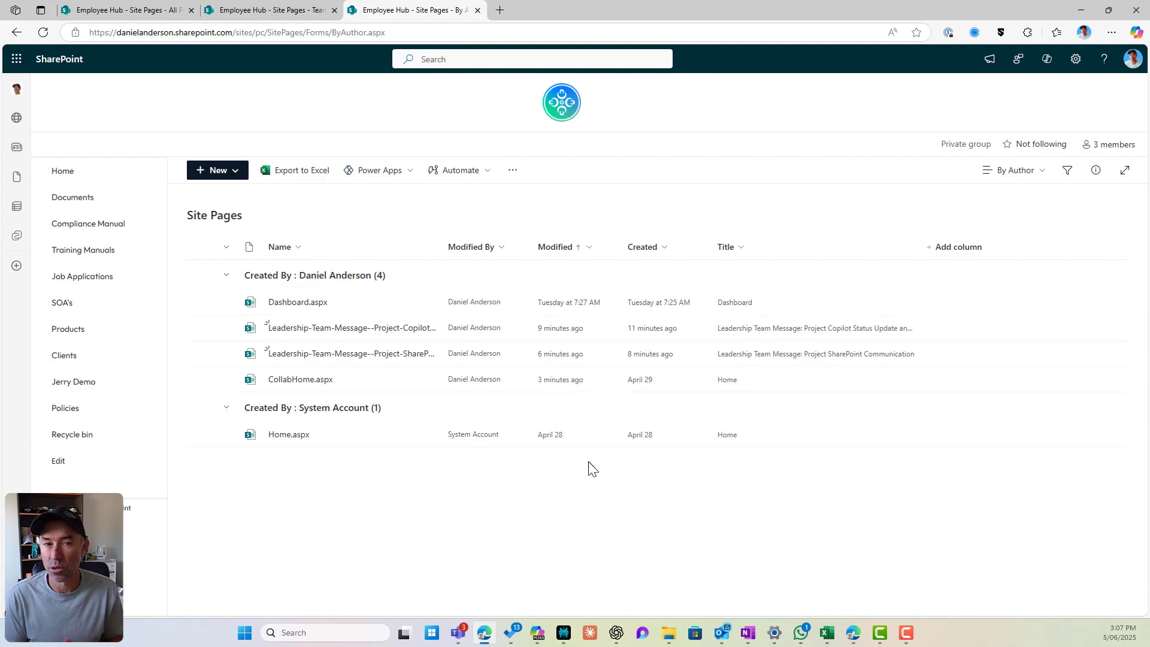
{"action": "mouse_move", "coordinate": [270, 247]}
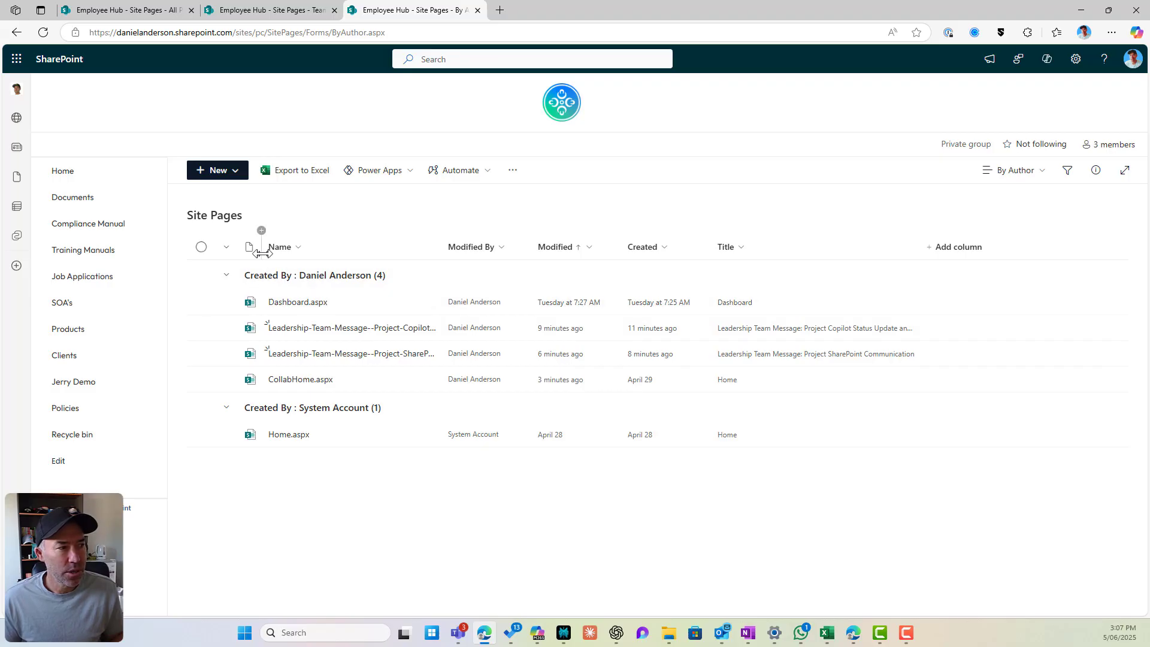
{"action": "left_click", "coordinate": [1019, 171]}
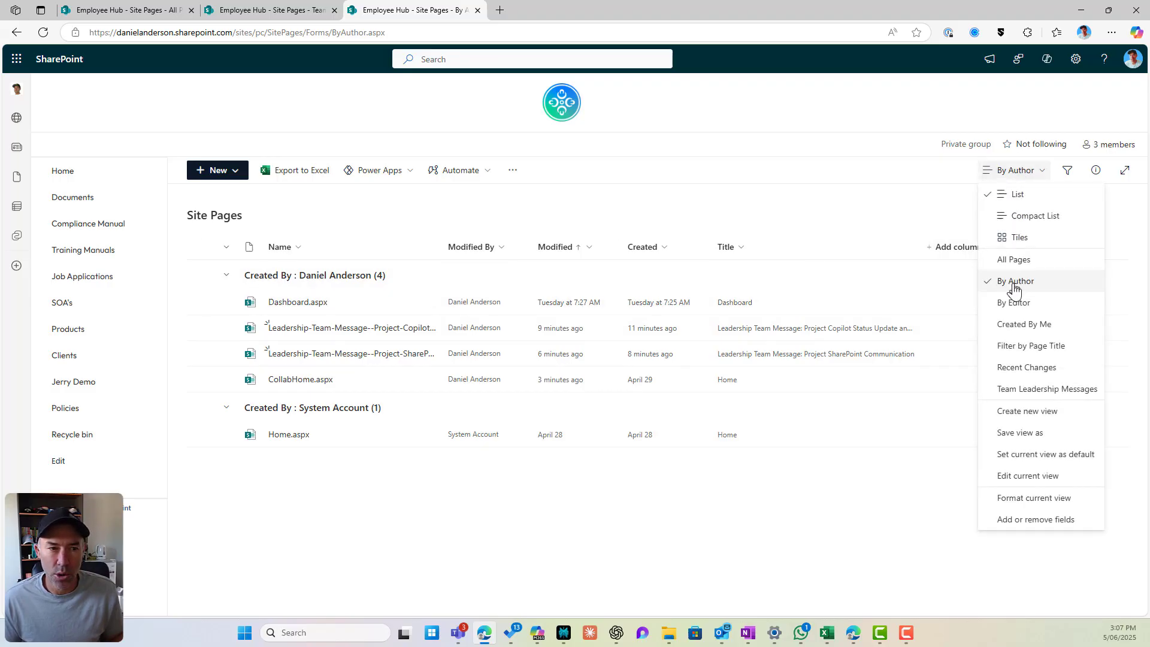
{"action": "left_click", "coordinate": [1012, 260]}
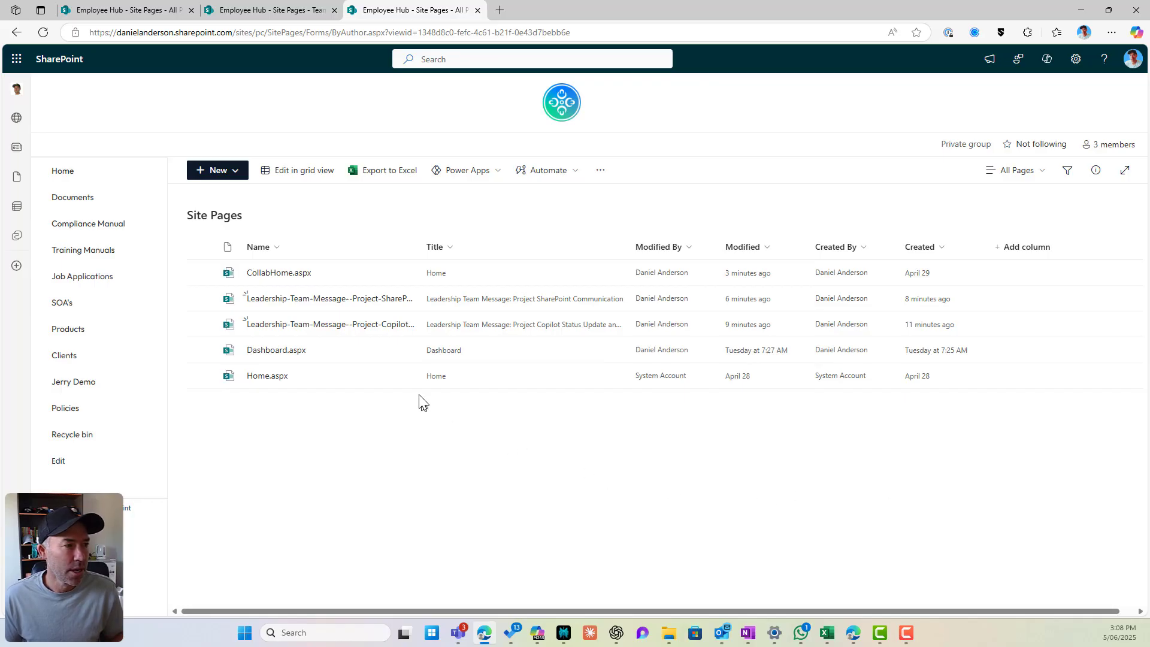
Review the Title column's filter choices and close the filter pane without changes.
{"action": "left_click", "coordinate": [454, 247]}
{"action": "left_click", "coordinate": [454, 312]}
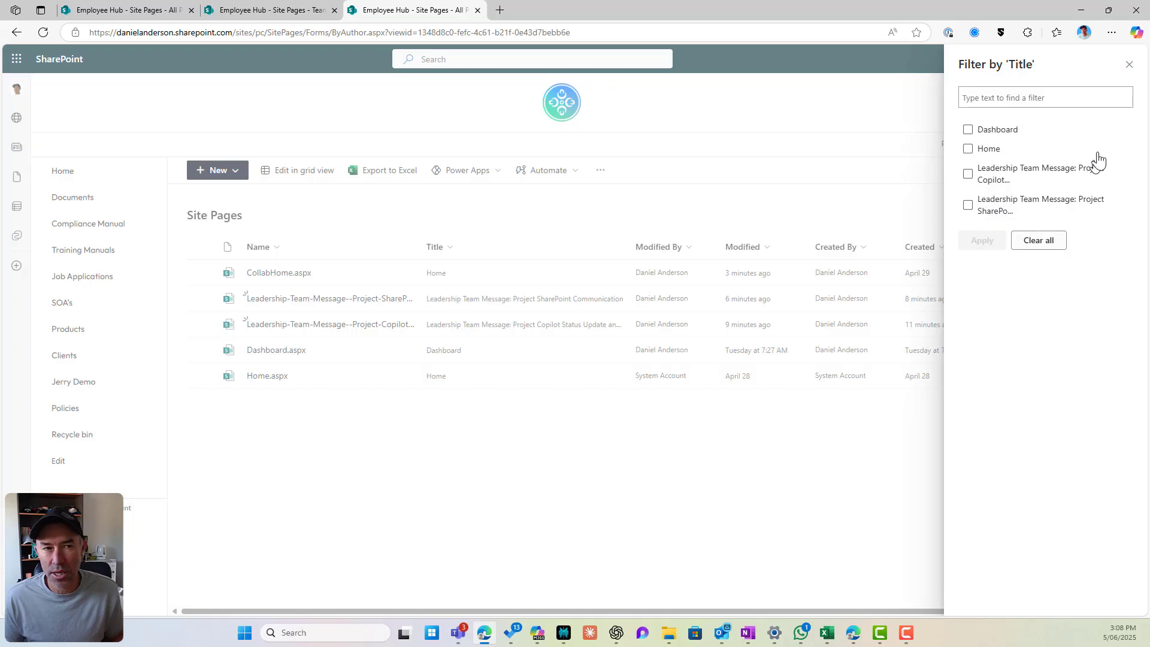
{"action": "left_click", "coordinate": [1130, 63]}
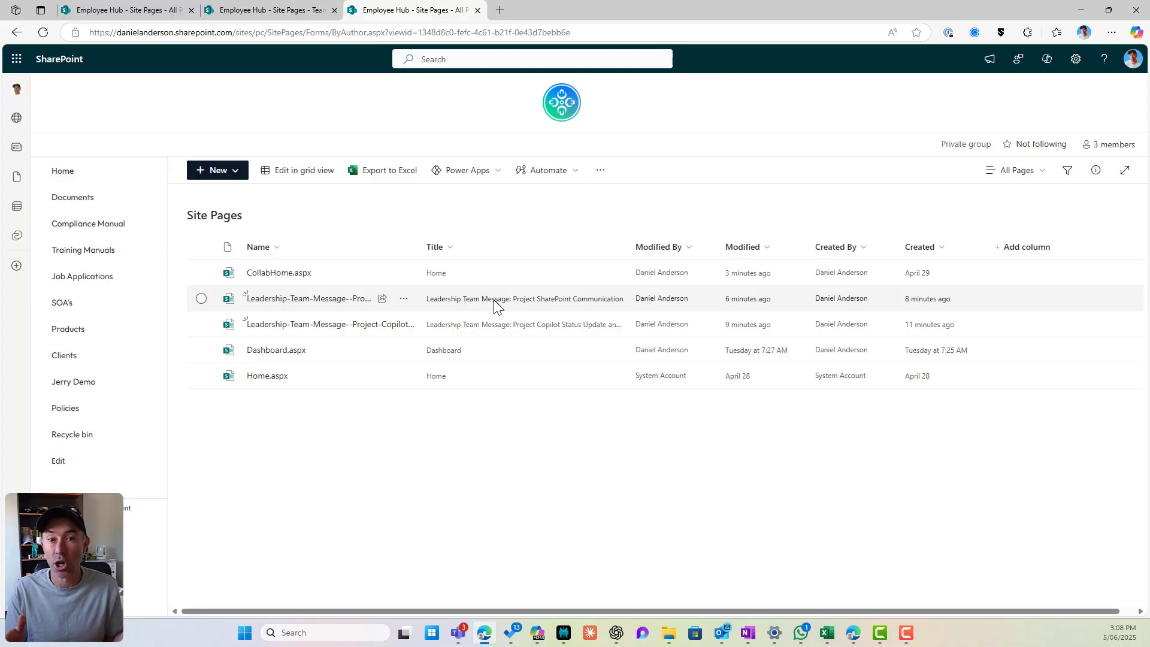
Create a public list view named Leadership Messages for the Site Pages library.
{"action": "left_click", "coordinate": [1025, 180]}
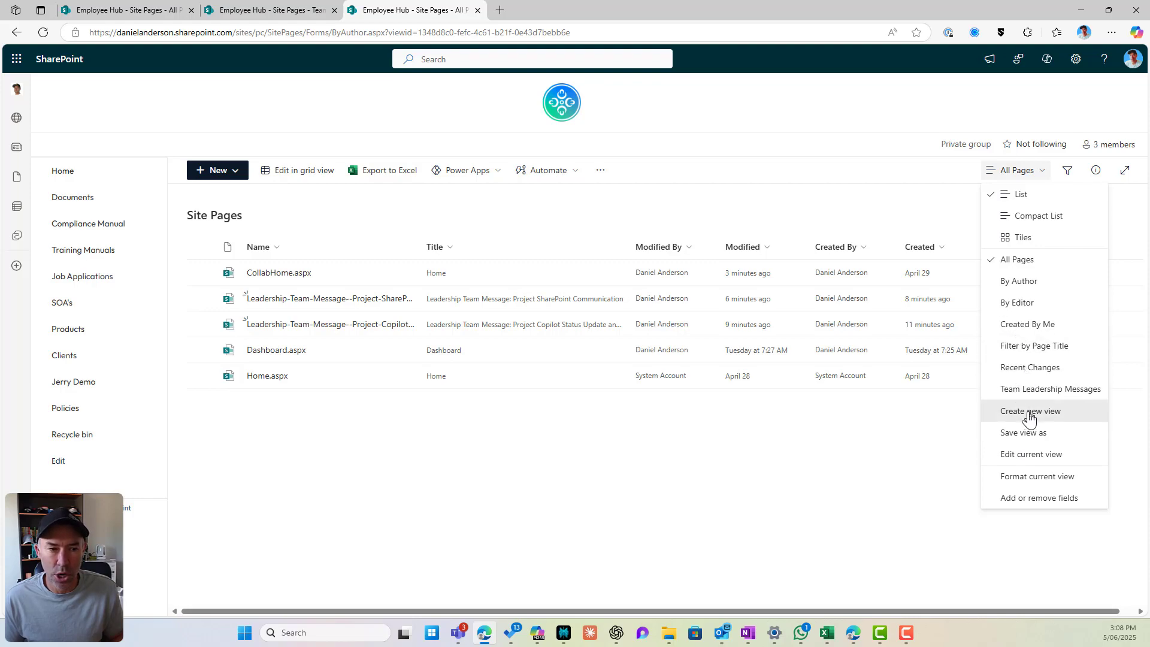
{"action": "left_click", "coordinate": [1031, 412]}
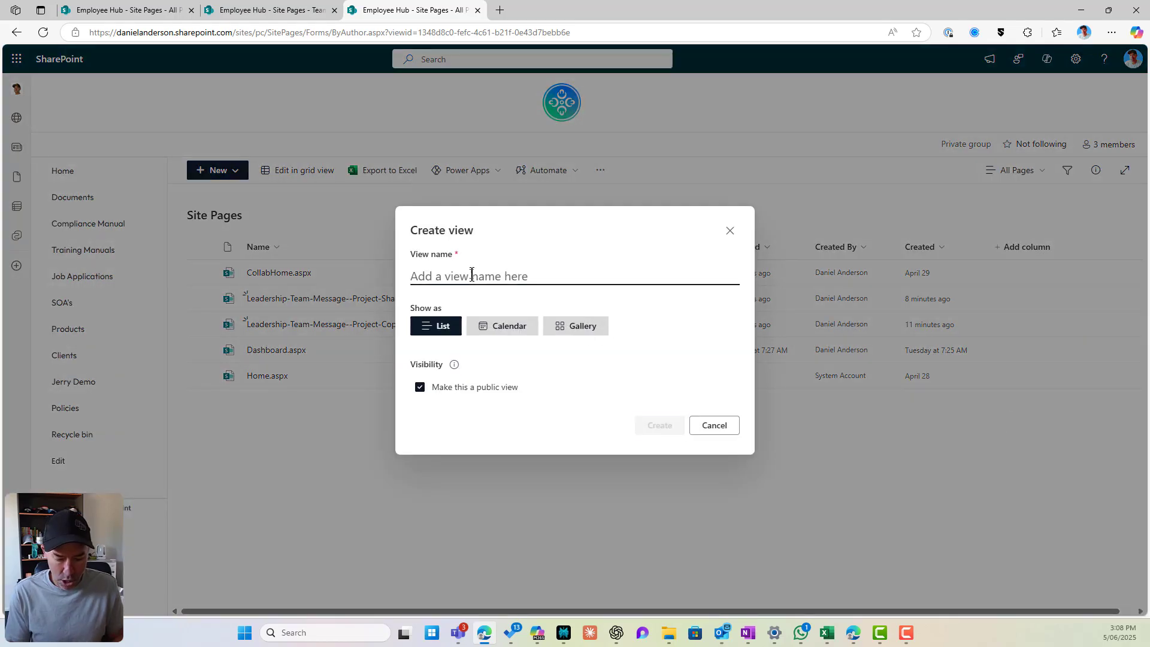
{"action": "type", "text": "Leadership Messages"}
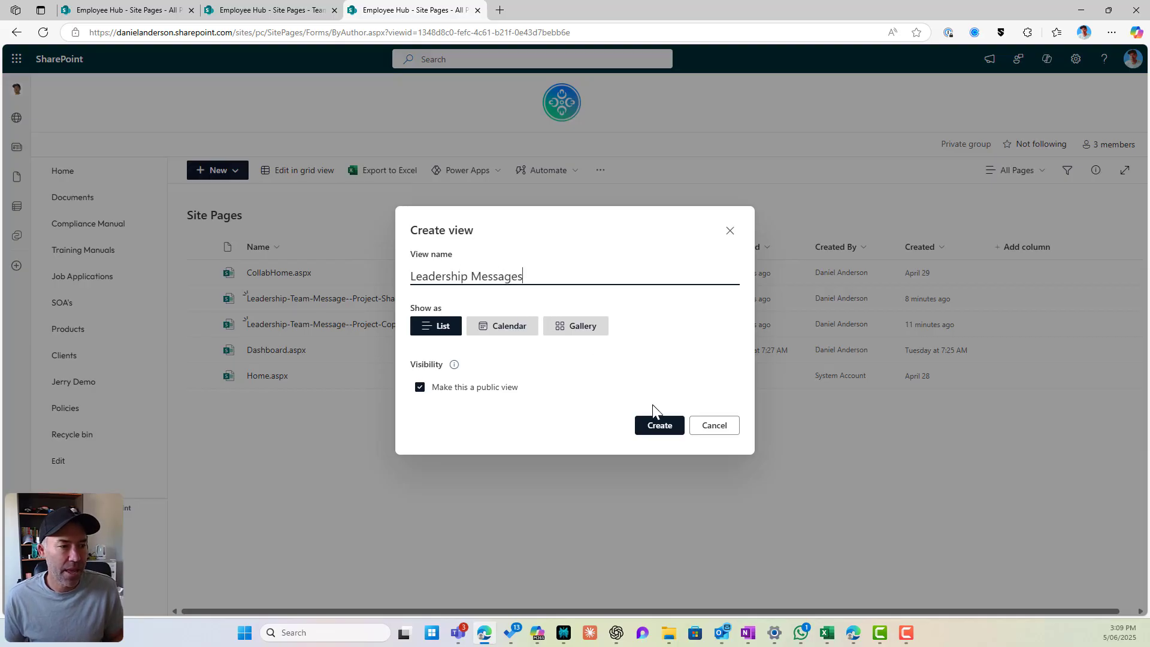
{"action": "left_click", "coordinate": [657, 426]}
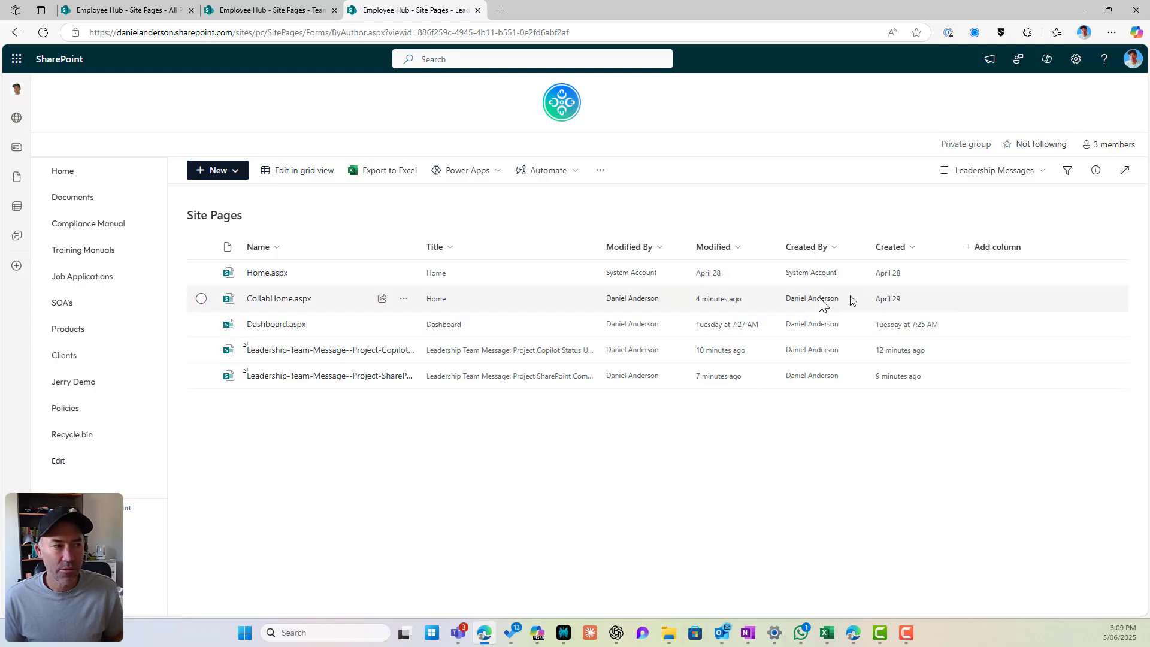
{"action": "left_click", "coordinate": [450, 247]}
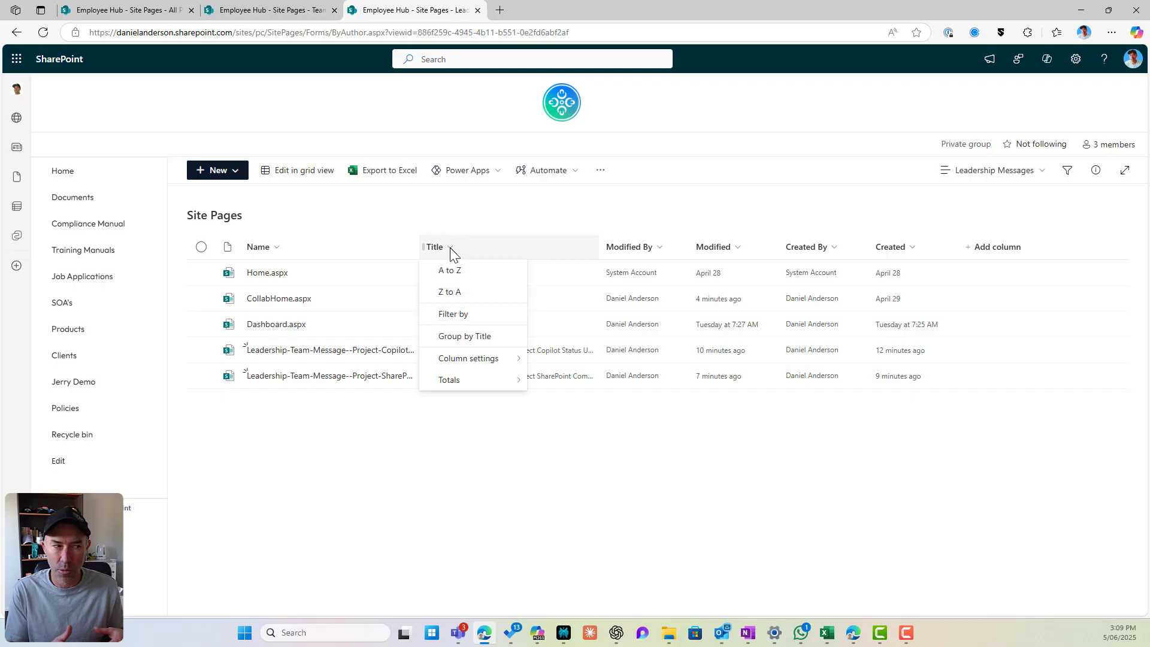
Edit the Leadership Messages view and enable 'Show items only when the following is true' filtering.
{"action": "left_click", "coordinate": [800, 220]}
{"action": "left_click", "coordinate": [967, 177]}
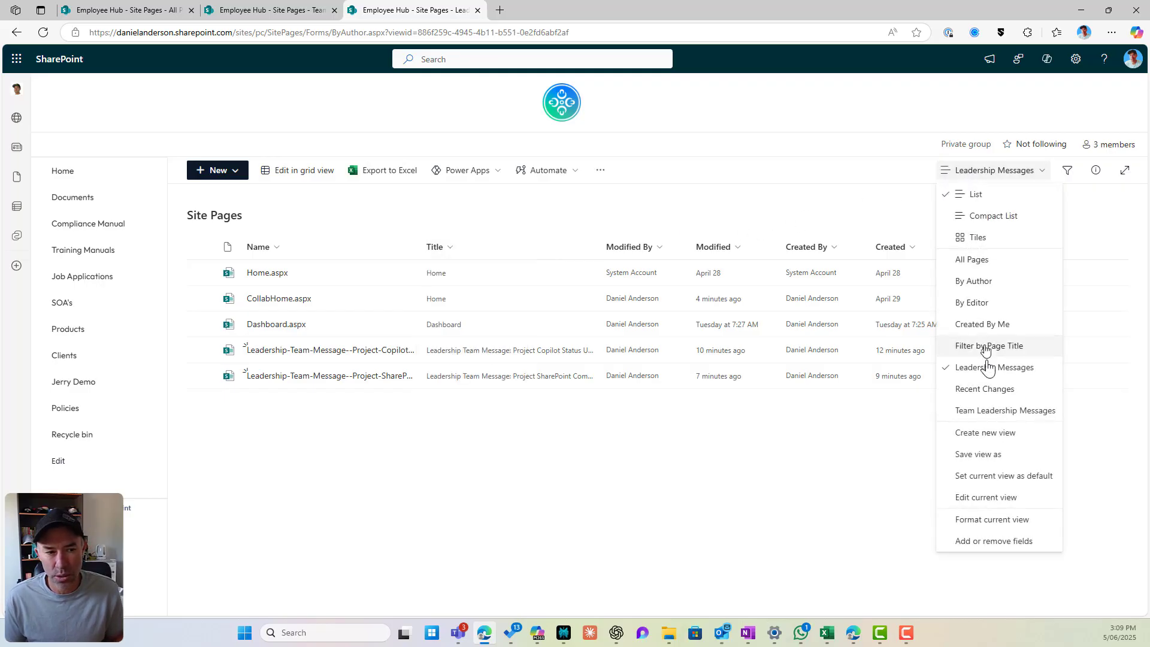
{"action": "left_click", "coordinate": [998, 509]}
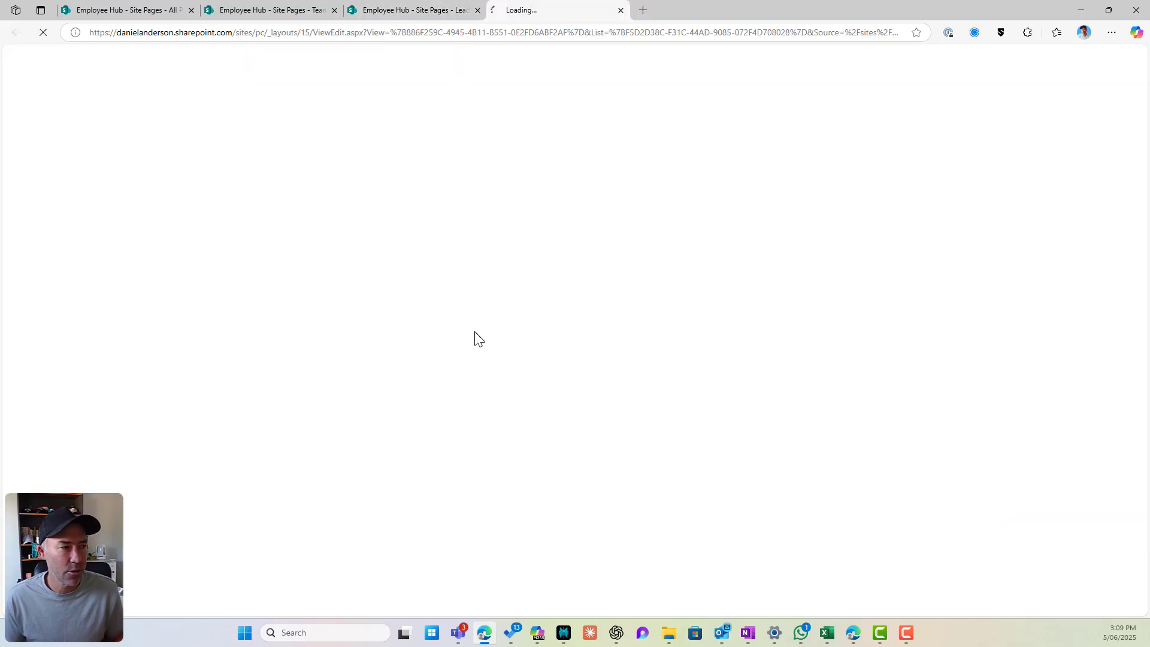
{"action": "scroll", "coordinate": [548, 320], "scroll_direction": "down", "scroll_amount": 4}
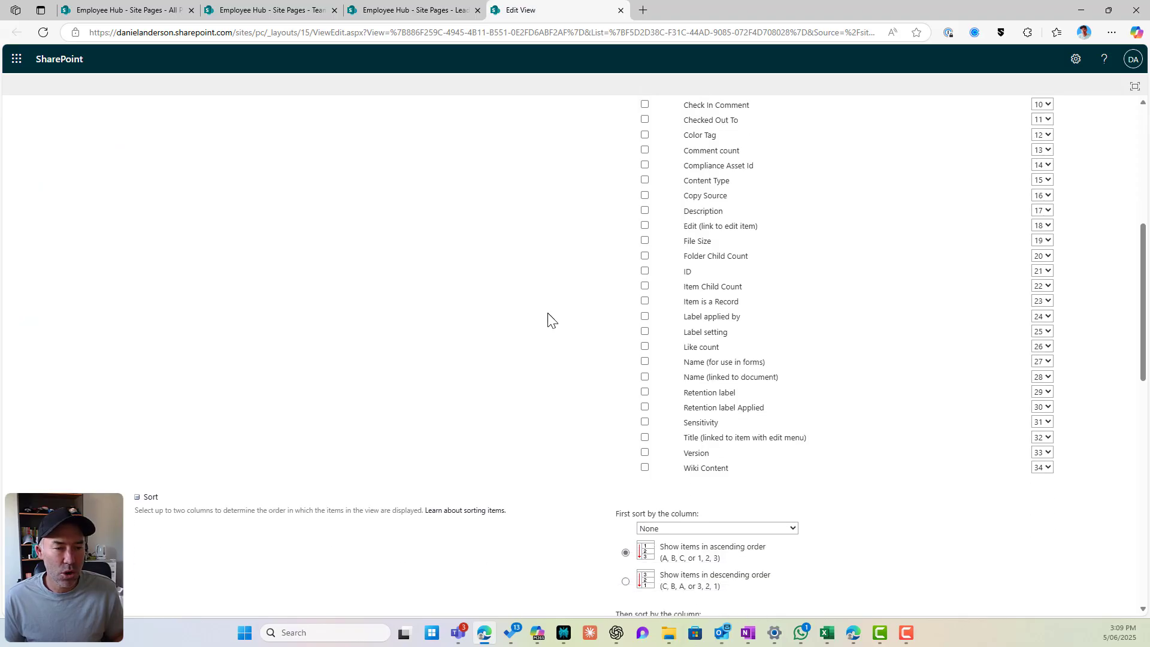
{"action": "scroll", "coordinate": [551, 320], "scroll_direction": "down", "scroll_amount": 1}
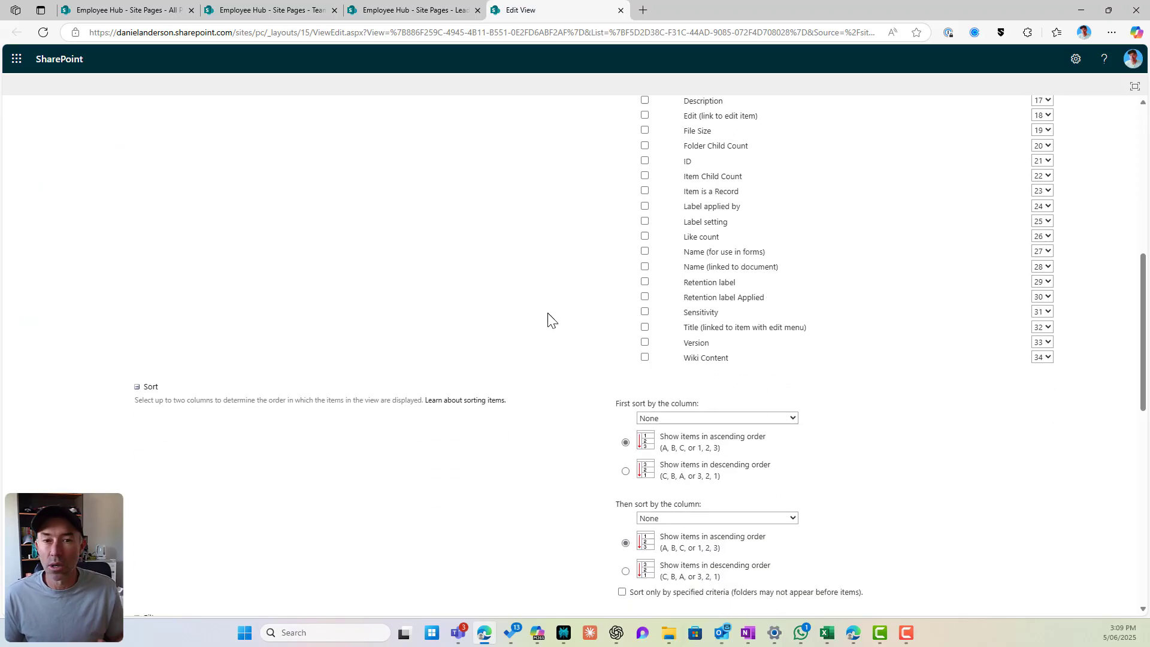
{"action": "scroll", "coordinate": [551, 320], "scroll_direction": "down", "scroll_amount": 2}
{"action": "scroll", "coordinate": [550, 320], "scroll_direction": "down", "scroll_amount": 1}
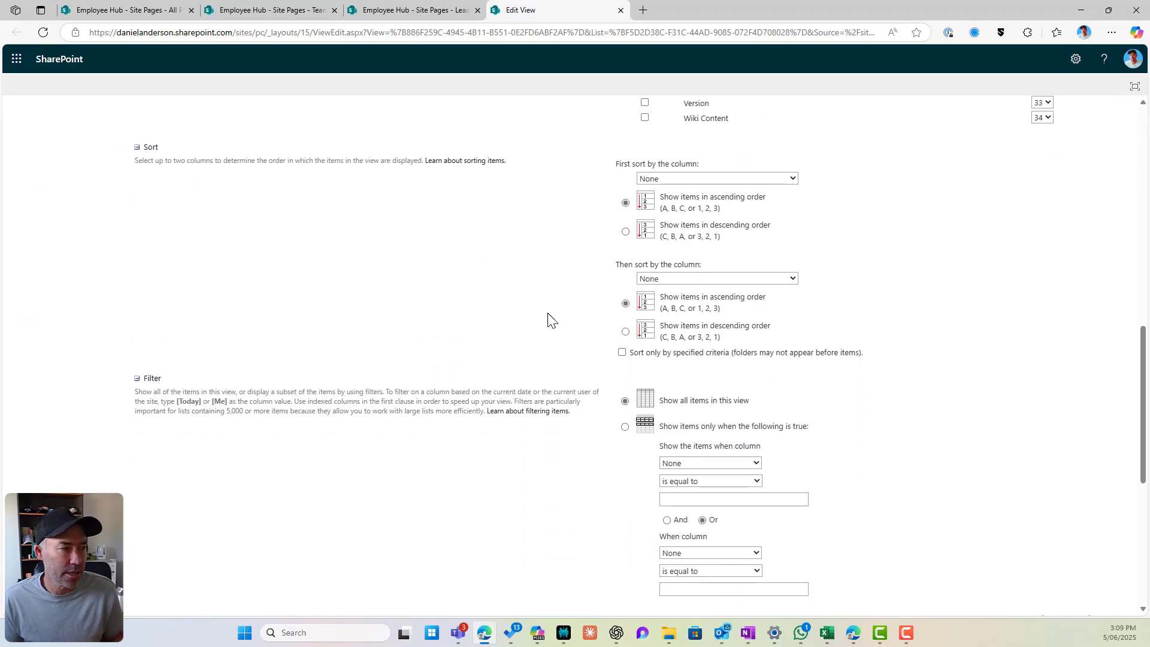
{"action": "scroll", "coordinate": [248, 396], "scroll_direction": "down", "scroll_amount": 1}
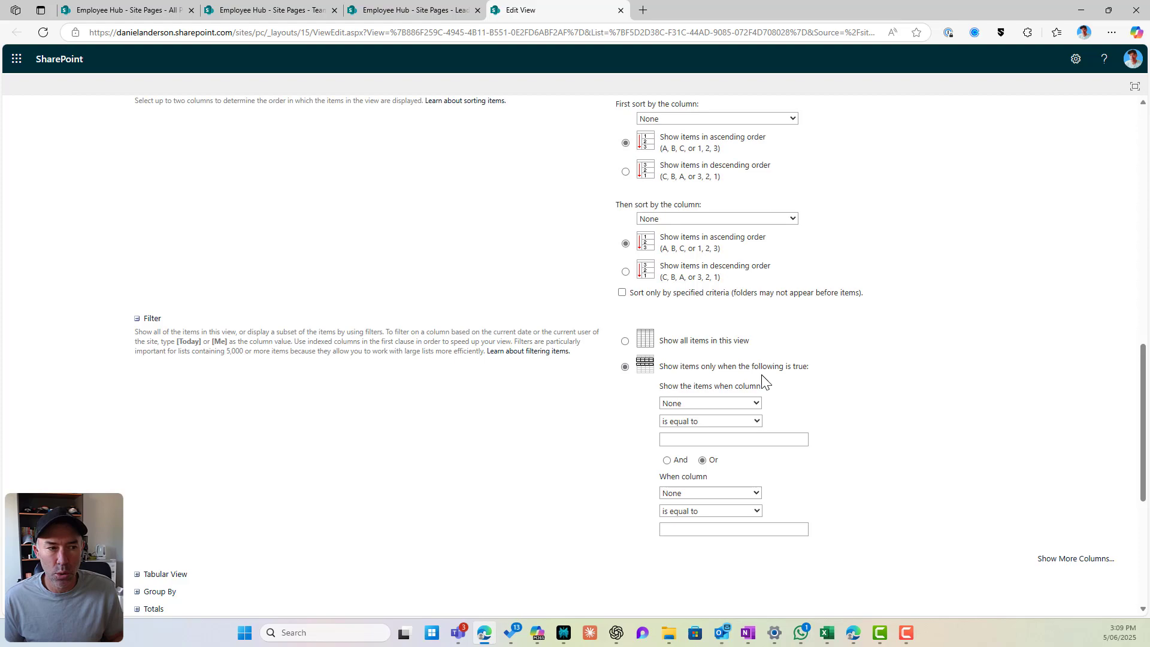
Filter the view to Title begins with 'Leadership Team Message' and save it with OK.
{"action": "left_click", "coordinate": [728, 410]}
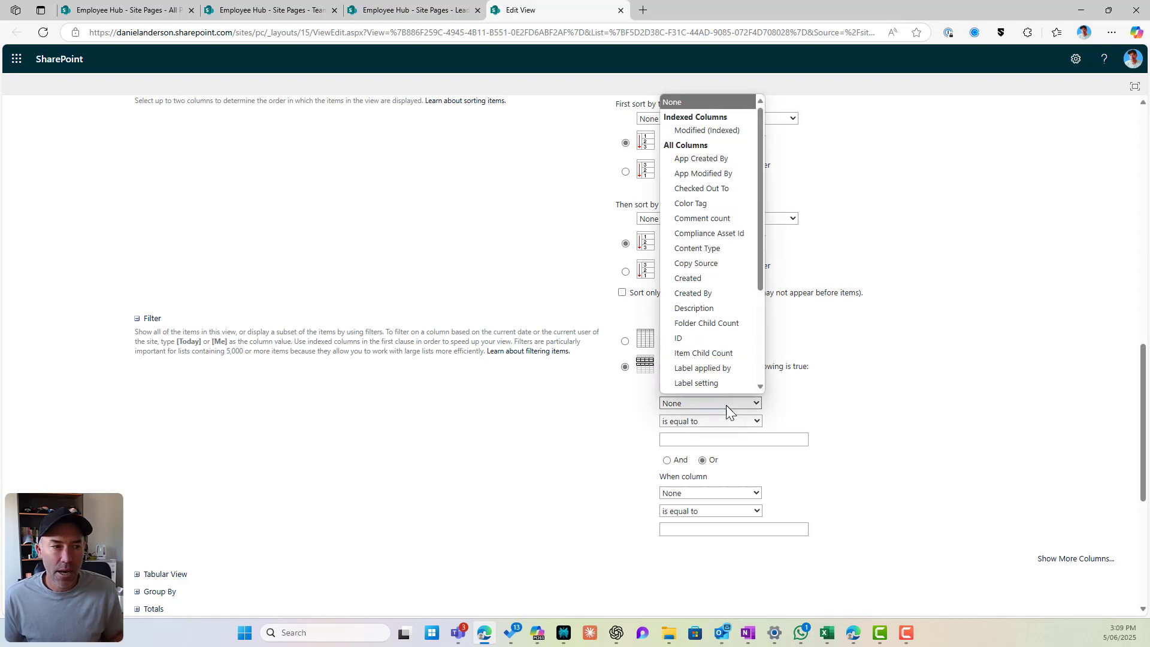
{"action": "scroll", "coordinate": [715, 358], "scroll_direction": "down", "scroll_amount": 1}
{"action": "scroll", "coordinate": [715, 358], "scroll_direction": "down", "scroll_amount": 2}
{"action": "left_click", "coordinate": [707, 342]}
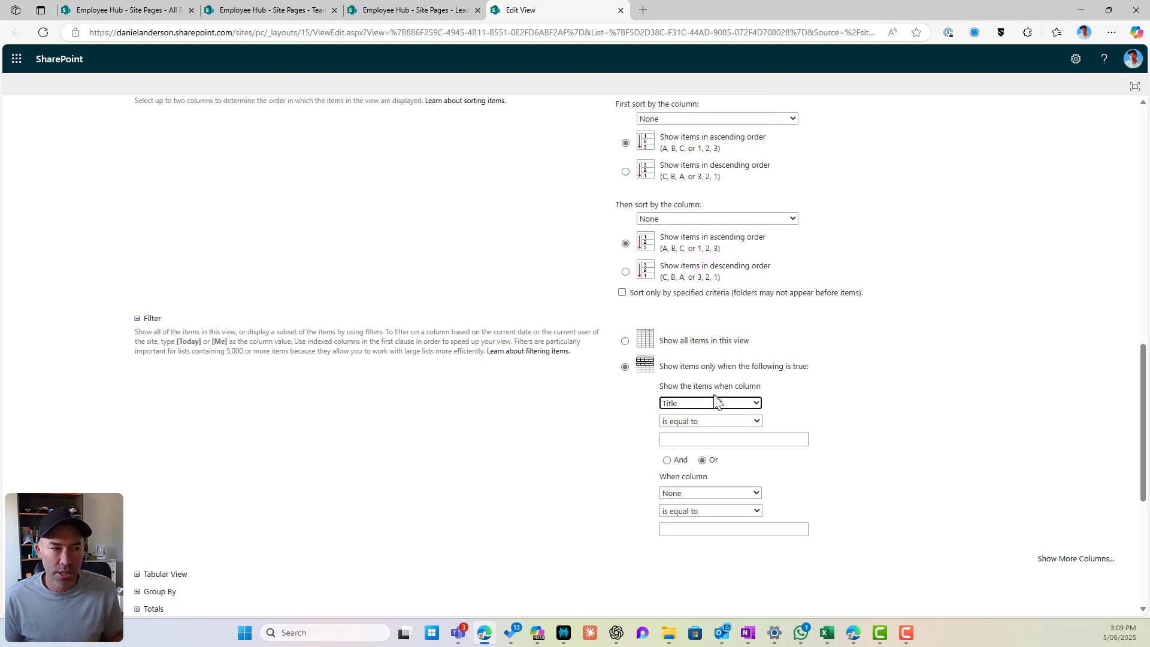
{"action": "left_click", "coordinate": [696, 424]}
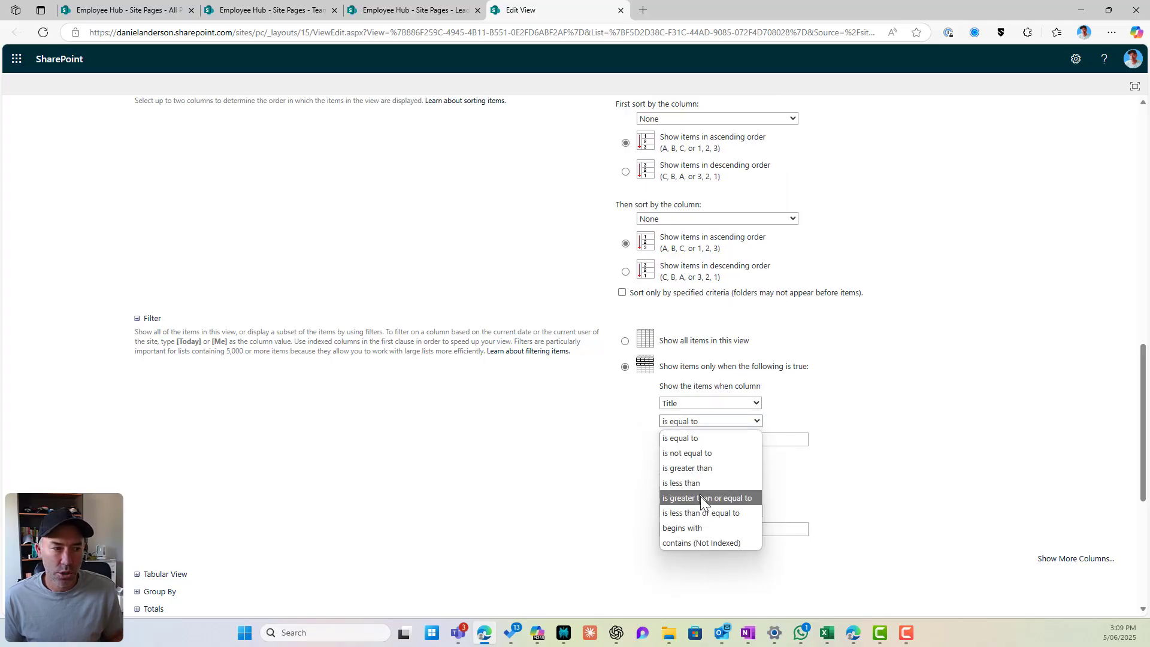
{"action": "left_click", "coordinate": [704, 528]}
{"action": "left_click", "coordinate": [702, 439]}
{"action": "type", "text": "Lead"}
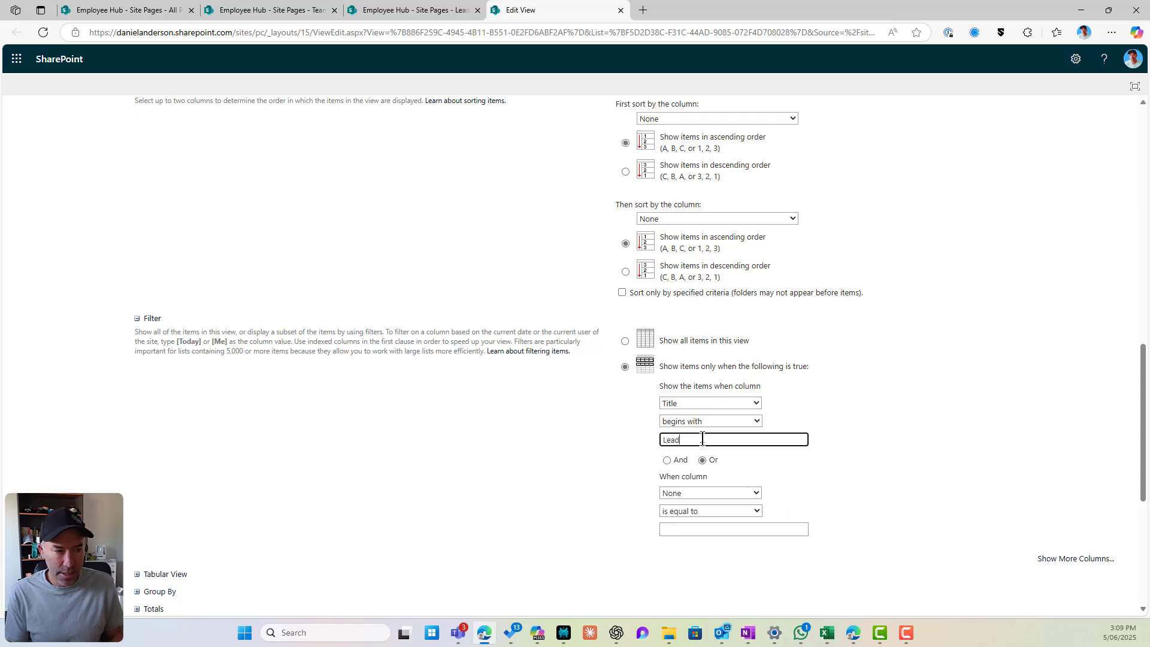
{"action": "type", "text": "ership Team Me"}
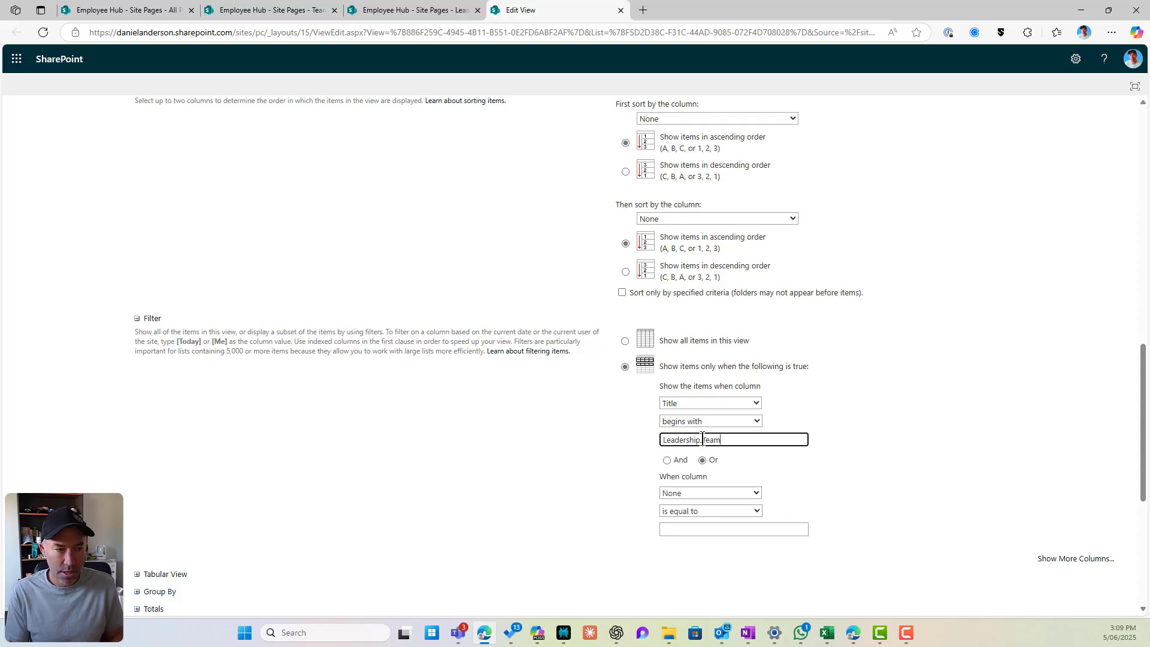
{"action": "type", "text": "ssa"}
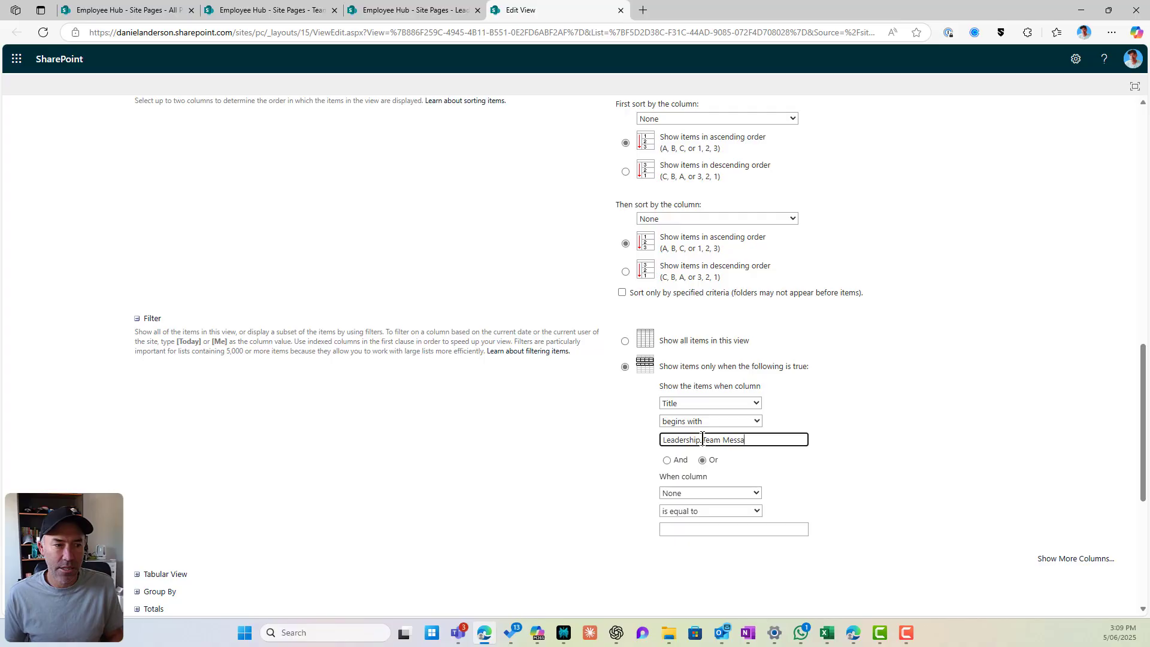
{"action": "type", "text": "ge"}
{"action": "left_click", "coordinate": [843, 424]}
{"action": "scroll", "coordinate": [844, 424], "scroll_direction": "down", "scroll_amount": 4}
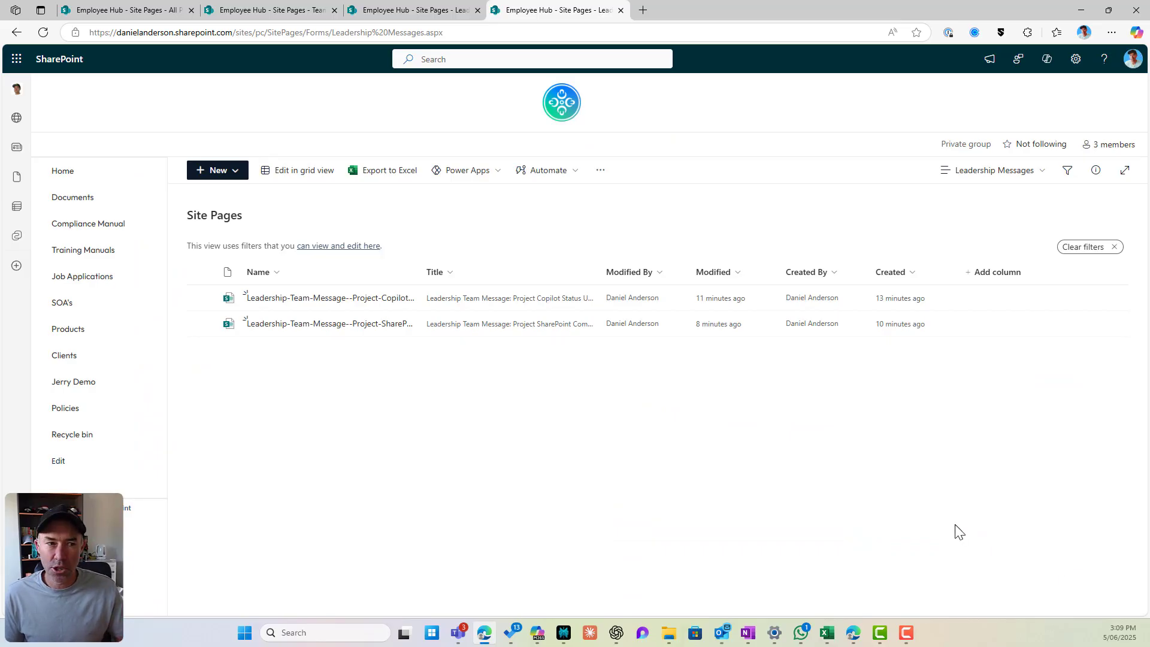
Switch back to the All Pages view and widen the Name column to show full page names.
{"action": "left_click", "coordinate": [995, 171]}
{"action": "left_click", "coordinate": [974, 258]}
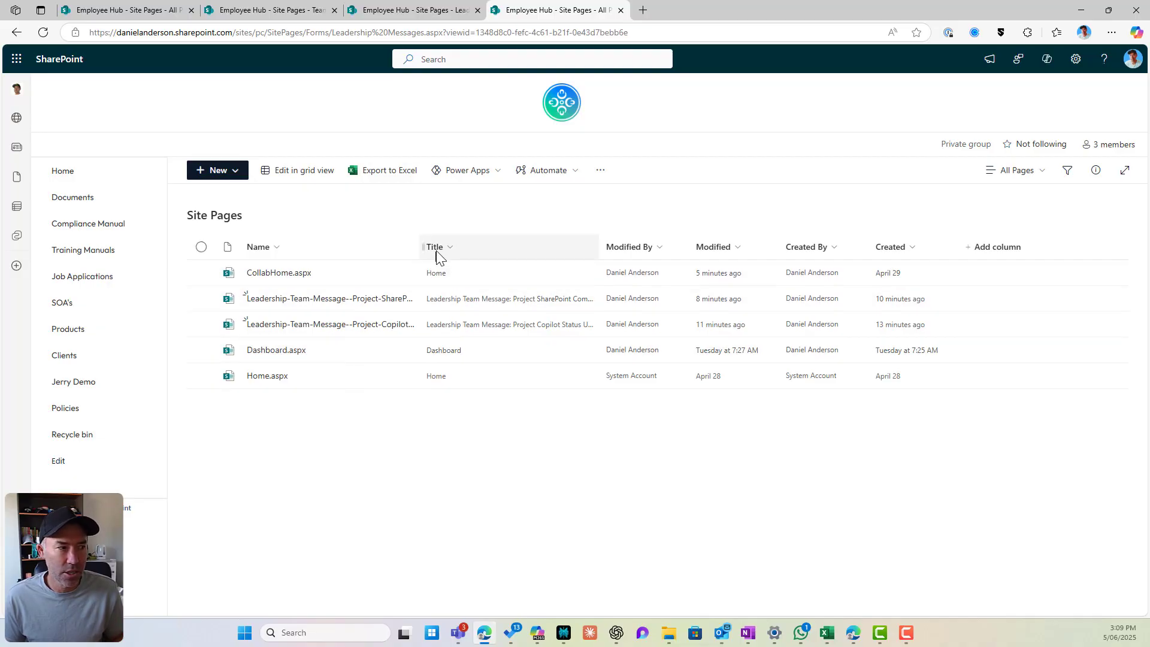
{"action": "left_click_drag", "start_coordinate": [420, 247], "coordinate": [565, 246]}
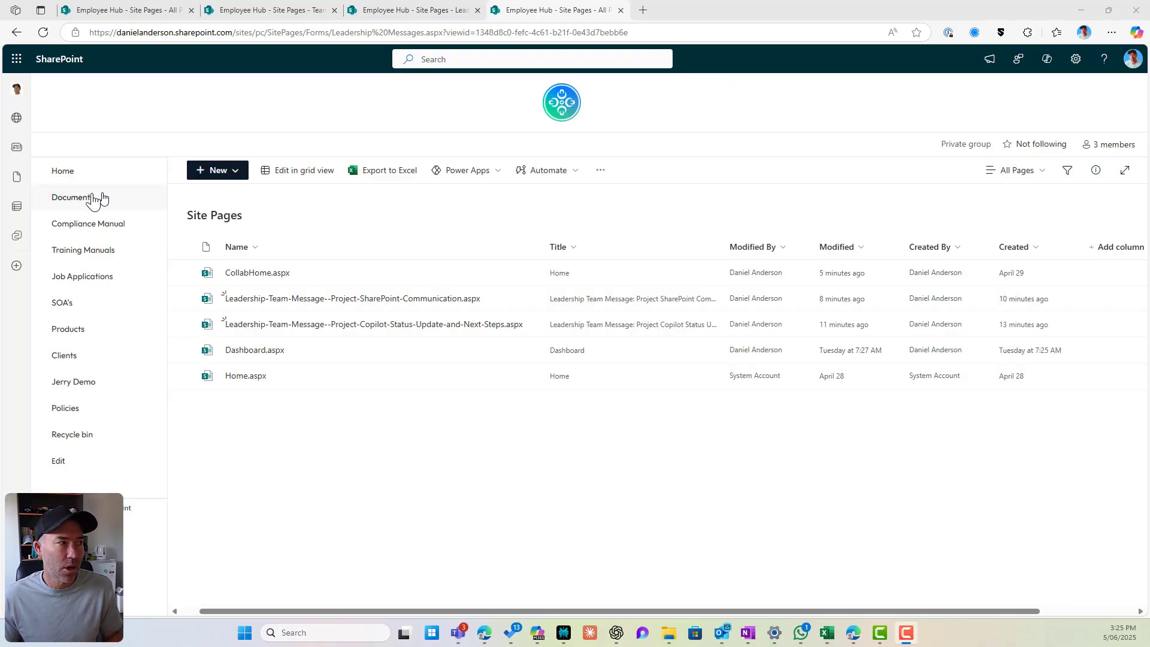
Edit the Employee Hub home page and add an empty one-column section below the three cards.
{"action": "left_click", "coordinate": [90, 175]}
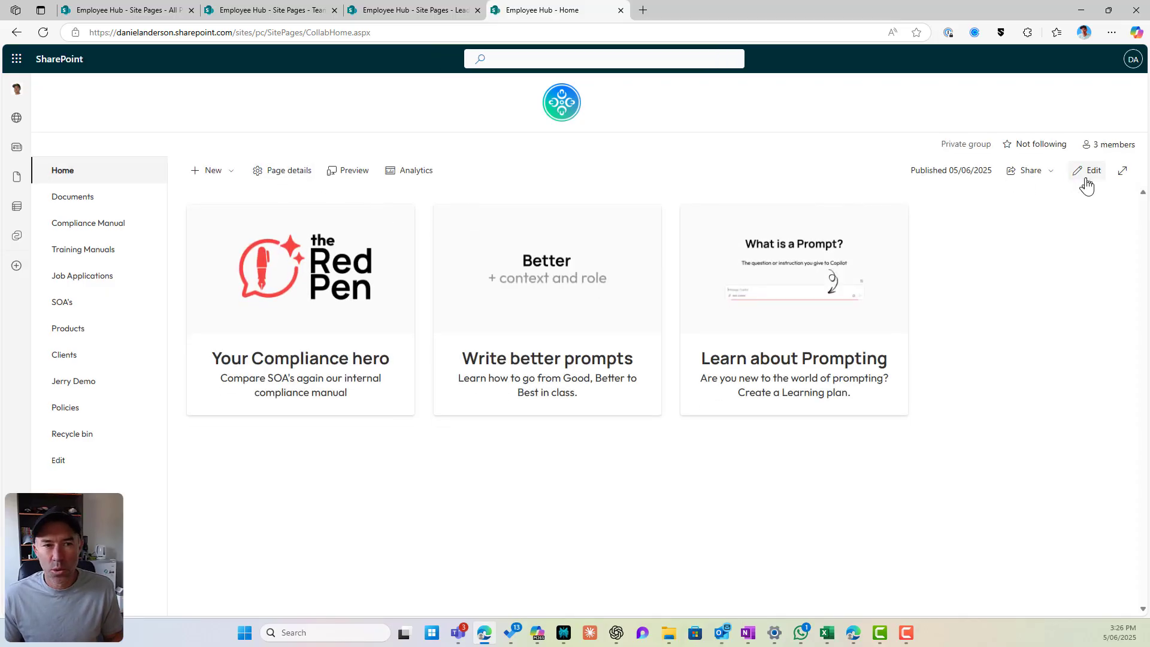
{"action": "left_click", "coordinate": [1088, 171]}
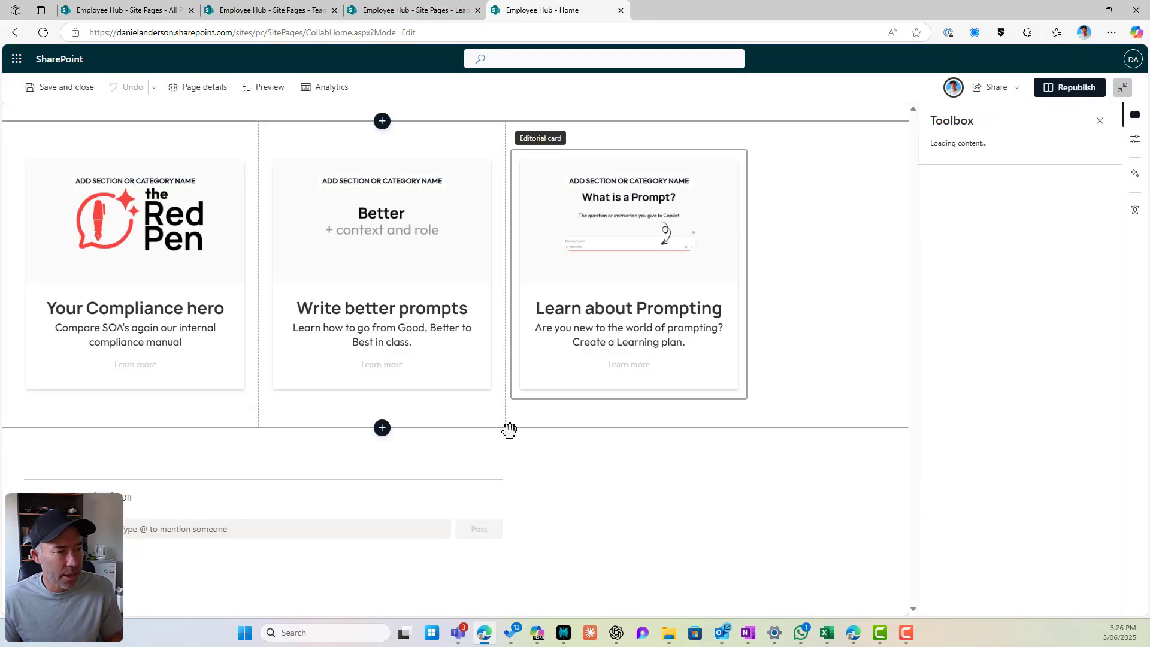
{"action": "left_click", "coordinate": [387, 429]}
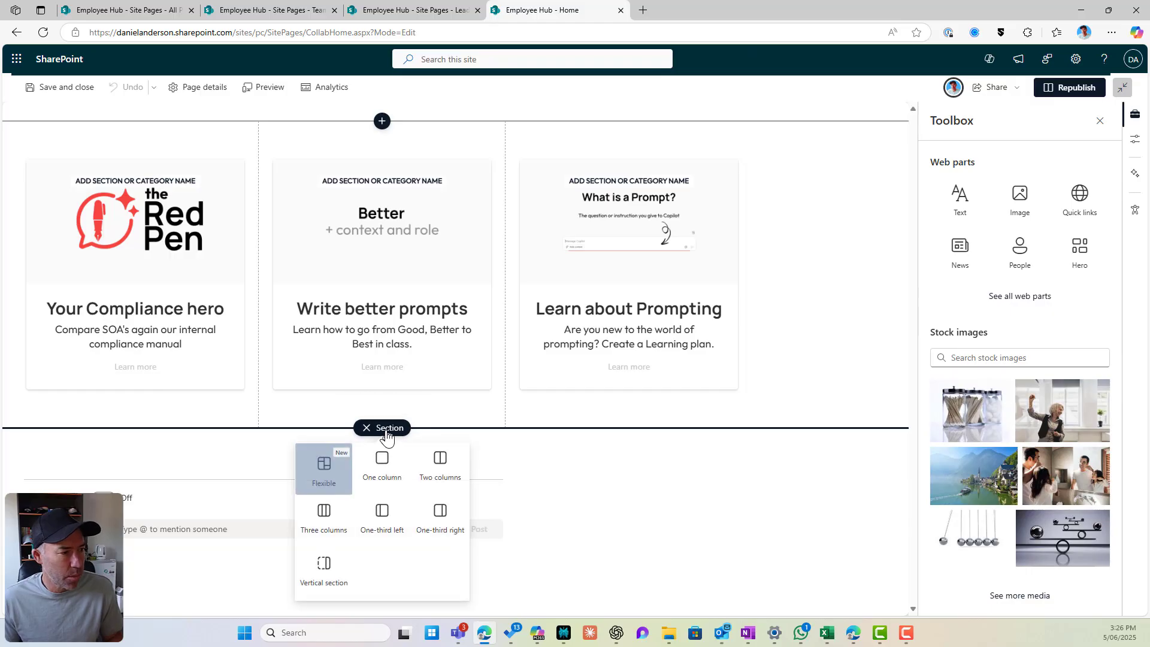
{"action": "left_click", "coordinate": [375, 465]}
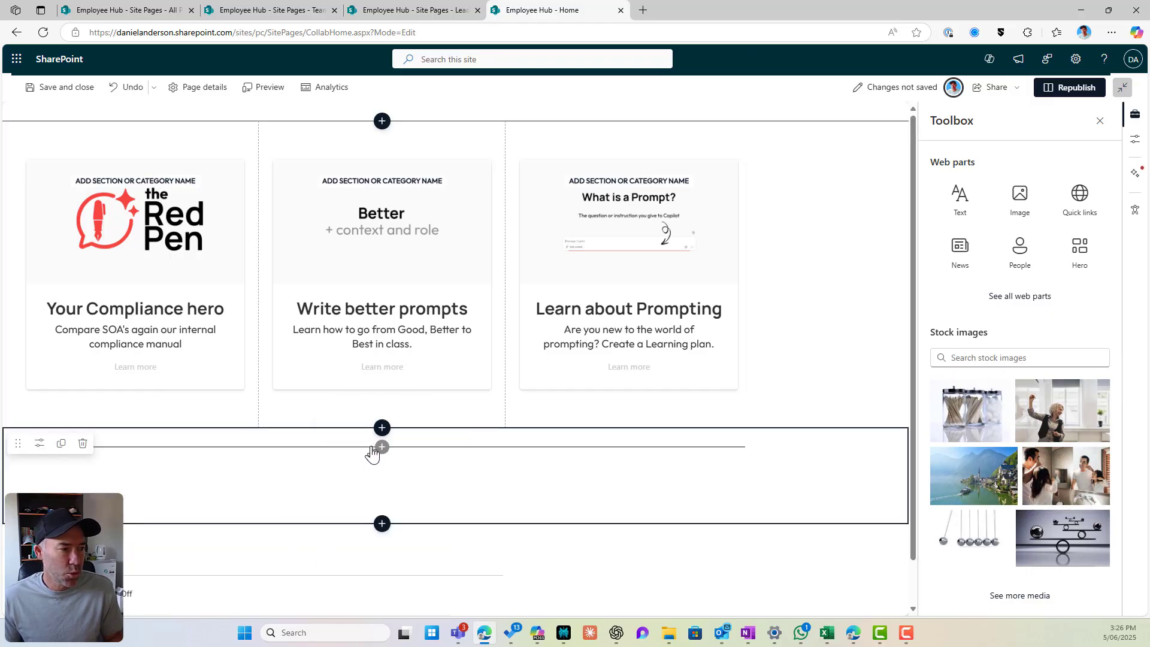
{"action": "left_click", "coordinate": [382, 447]}
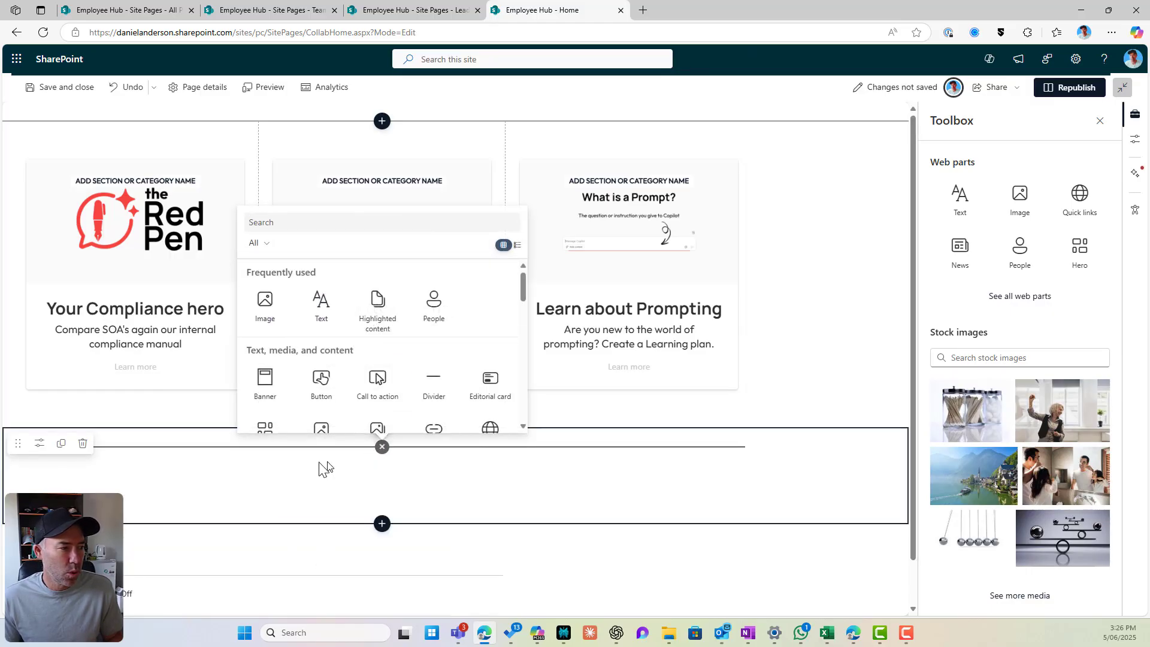
Insert a Highlighted content web part sourced from this site's page library.
{"action": "left_click", "coordinate": [377, 304]}
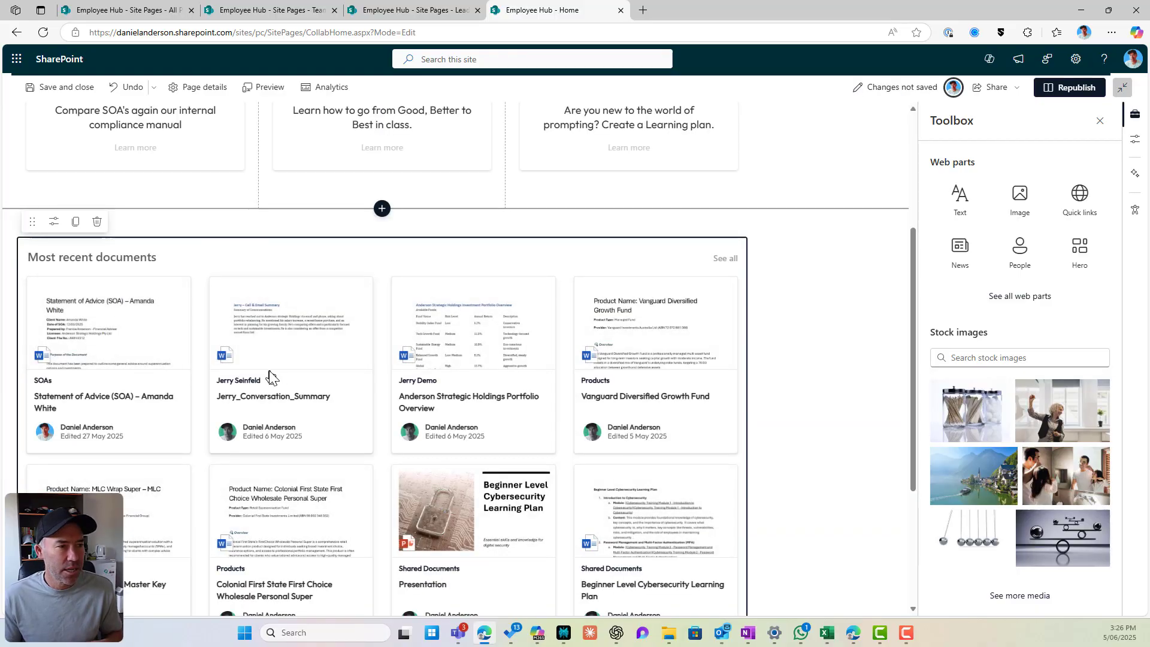
{"action": "left_click", "coordinate": [54, 223]}
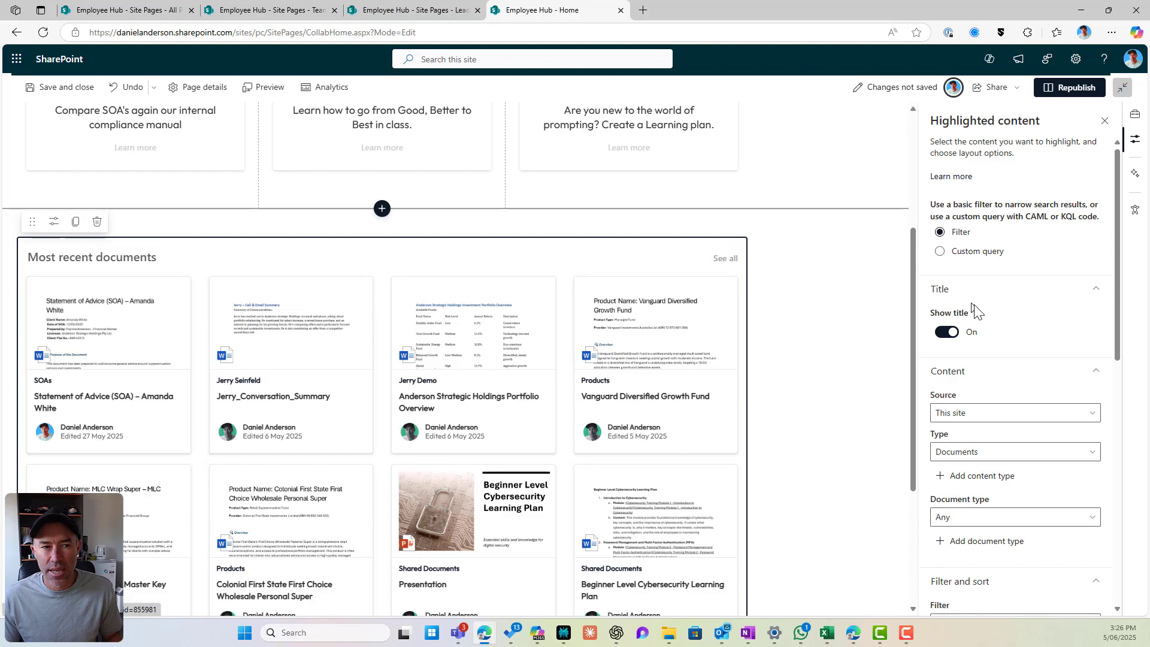
{"action": "scroll", "coordinate": [960, 423], "scroll_direction": "down", "scroll_amount": 2}
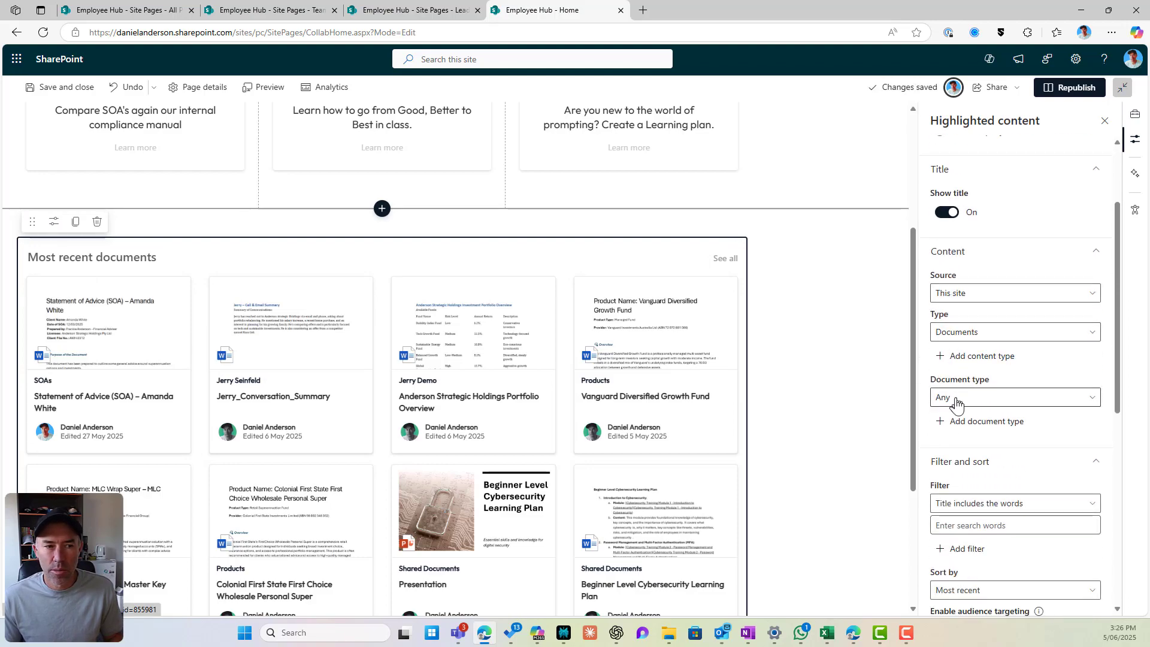
{"action": "scroll", "coordinate": [958, 402], "scroll_direction": "up", "scroll_amount": 2}
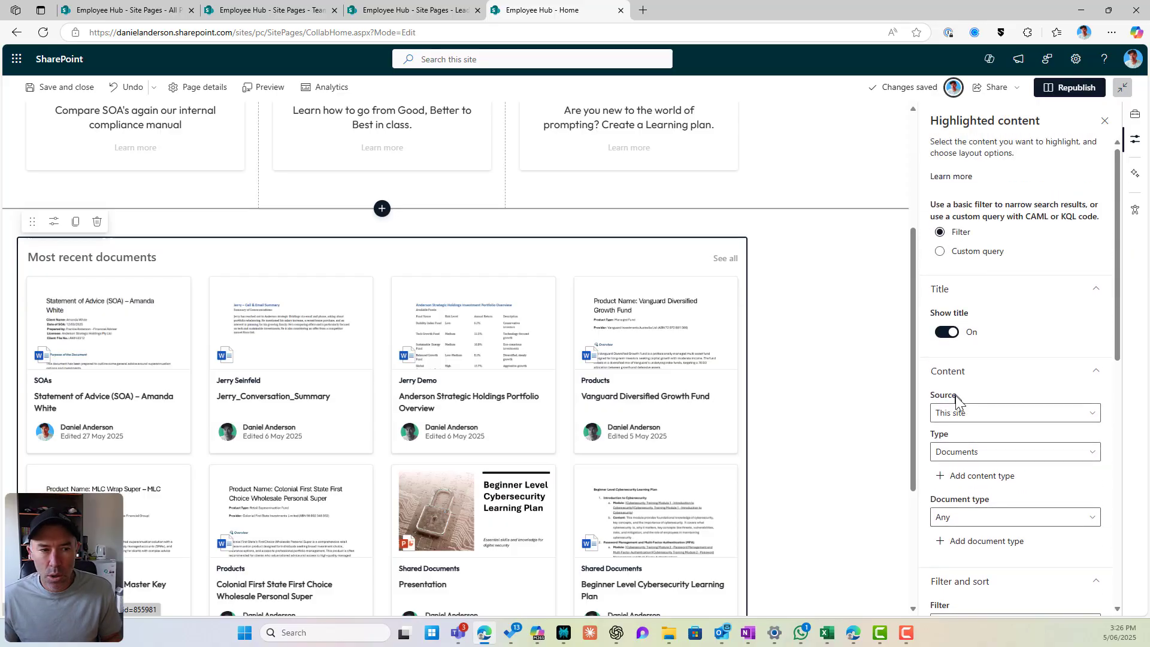
{"action": "left_click", "coordinate": [958, 412]}
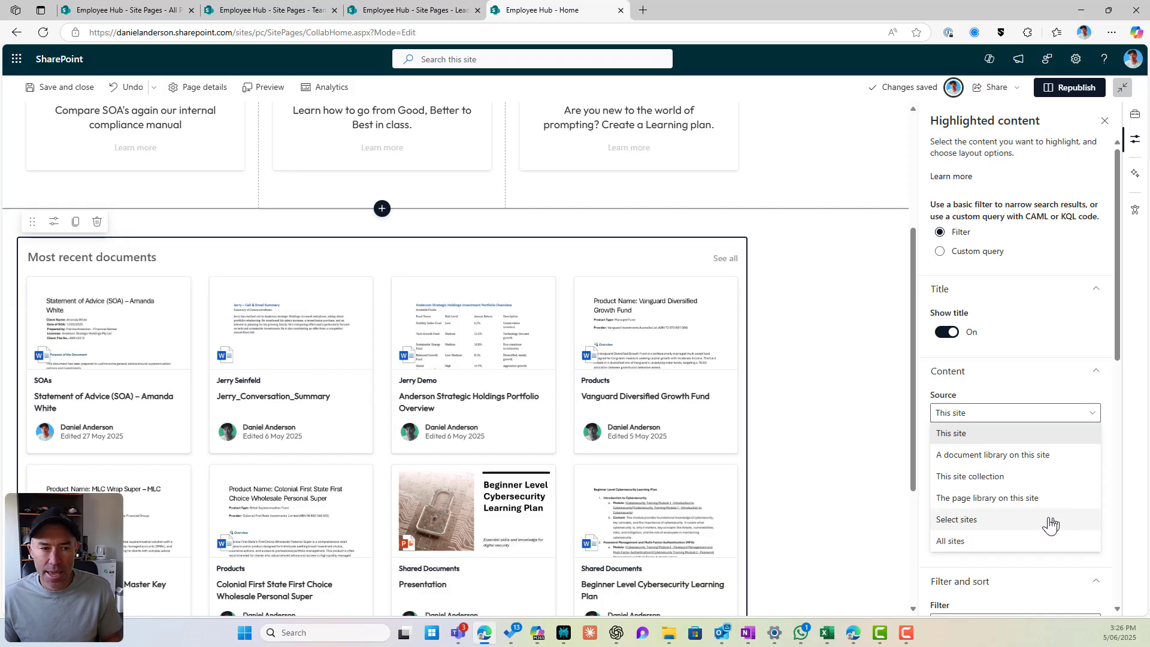
{"action": "left_click", "coordinate": [1016, 498]}
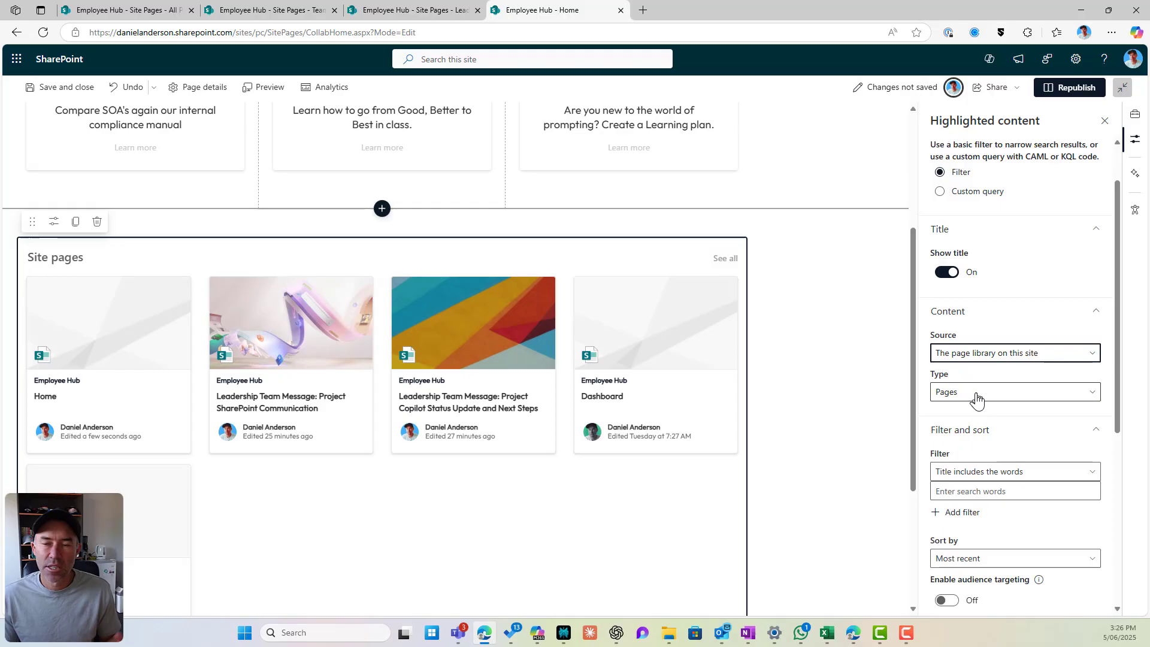
{"action": "scroll", "coordinate": [976, 399], "scroll_direction": "down", "scroll_amount": 2}
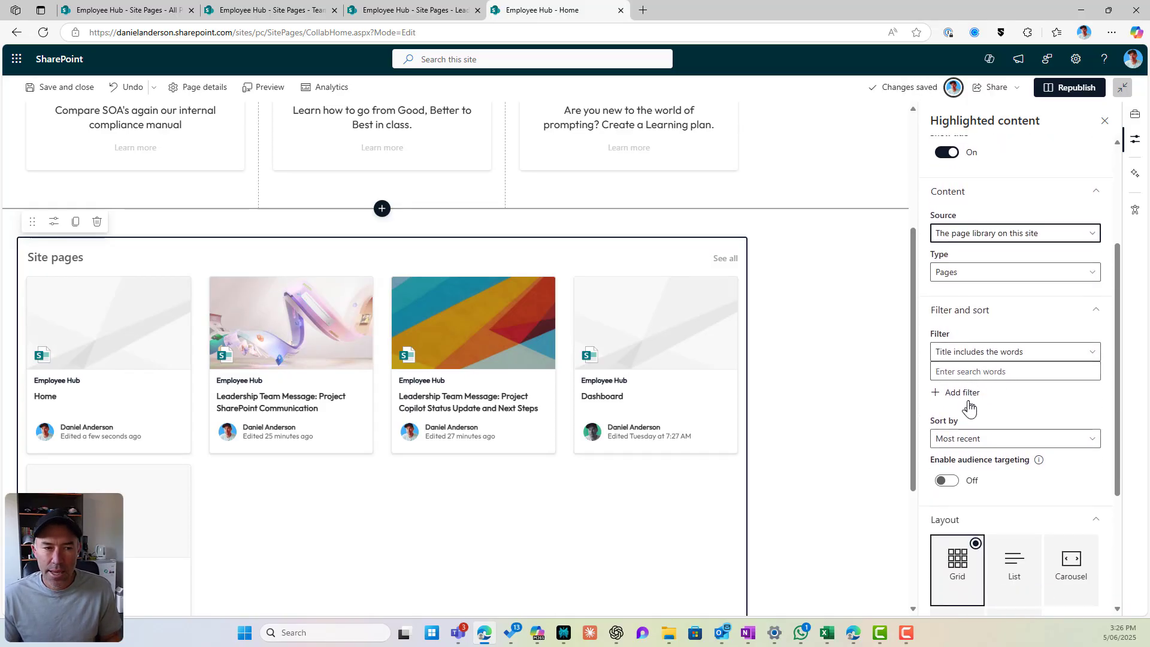
Filter it by page properties: Title begins with 'Leadership Team Message'.
{"action": "left_click", "coordinate": [981, 353]}
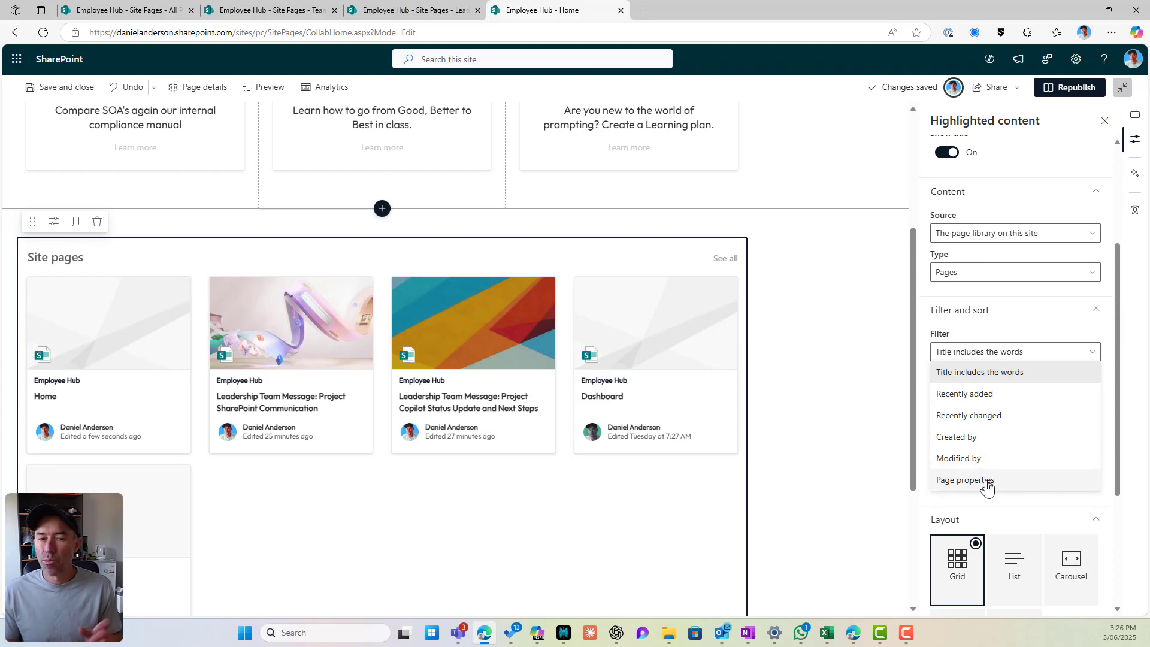
{"action": "left_click", "coordinate": [965, 480]}
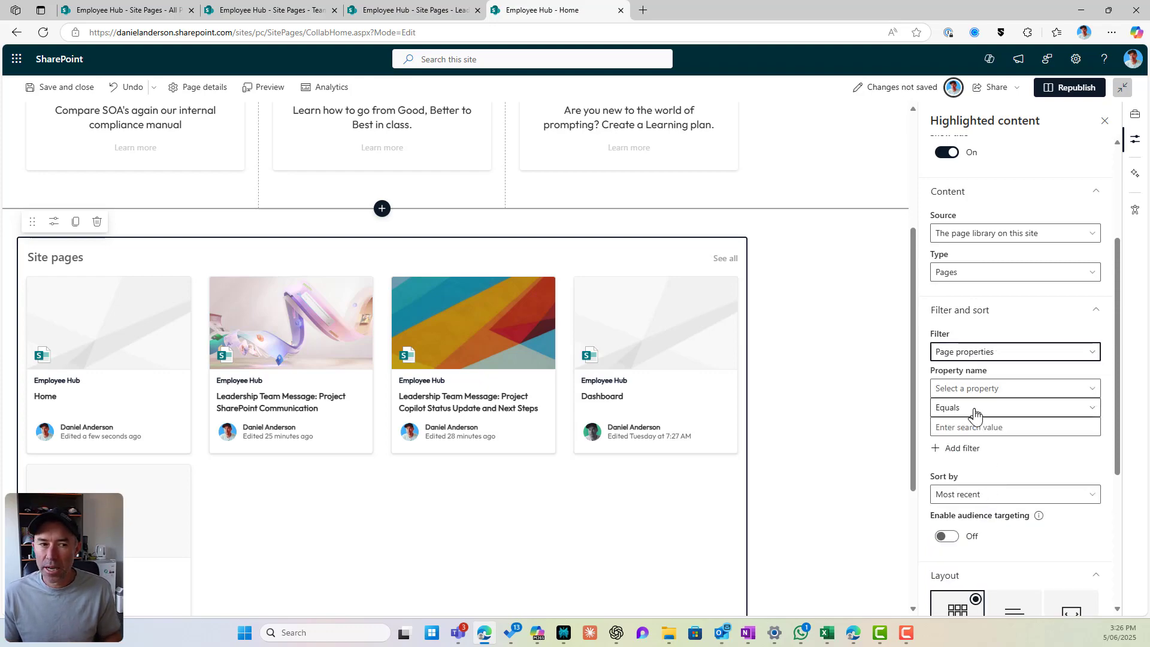
{"action": "left_click", "coordinate": [968, 390]}
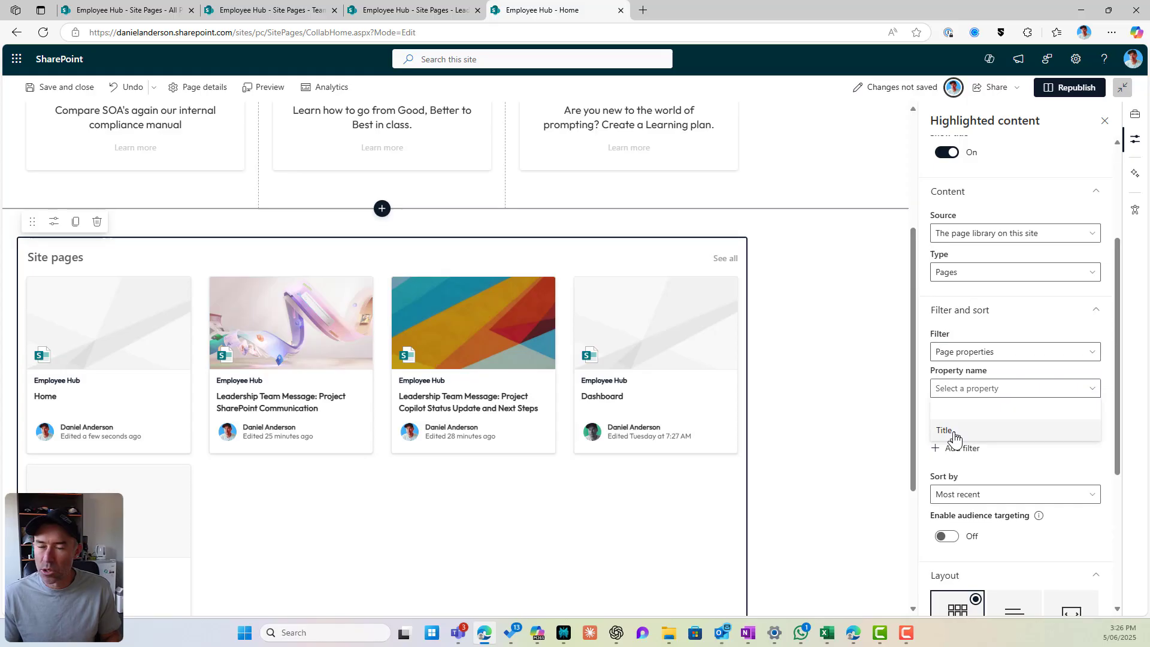
{"action": "left_click", "coordinate": [955, 432]}
{"action": "left_click", "coordinate": [958, 408]}
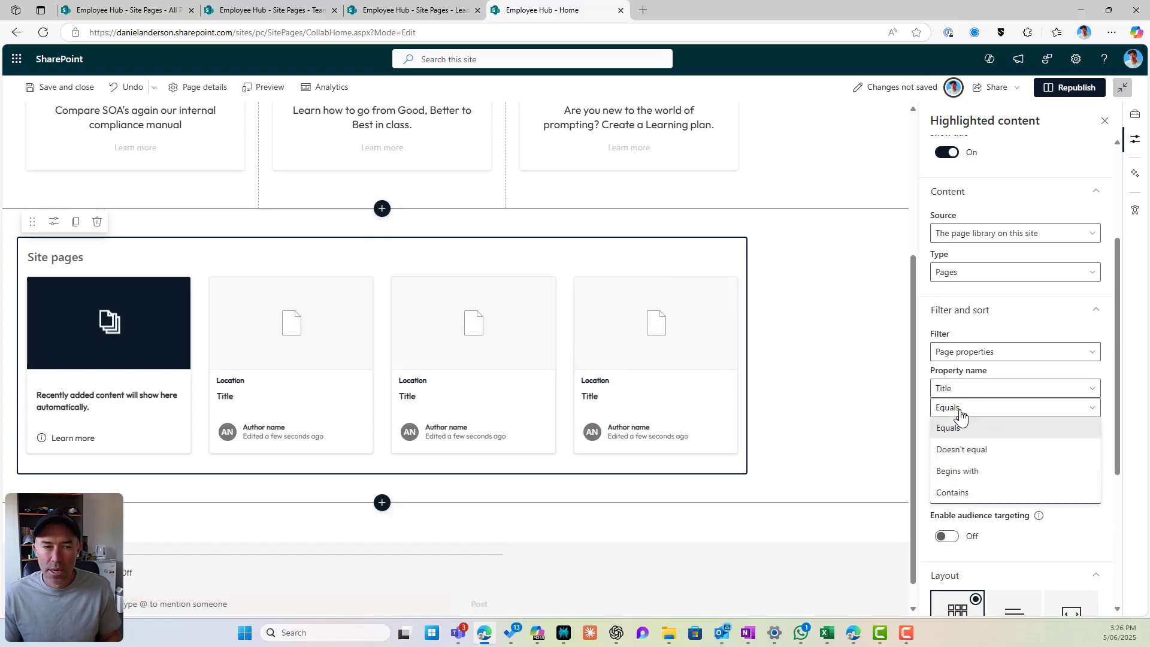
{"action": "left_click", "coordinate": [968, 473]}
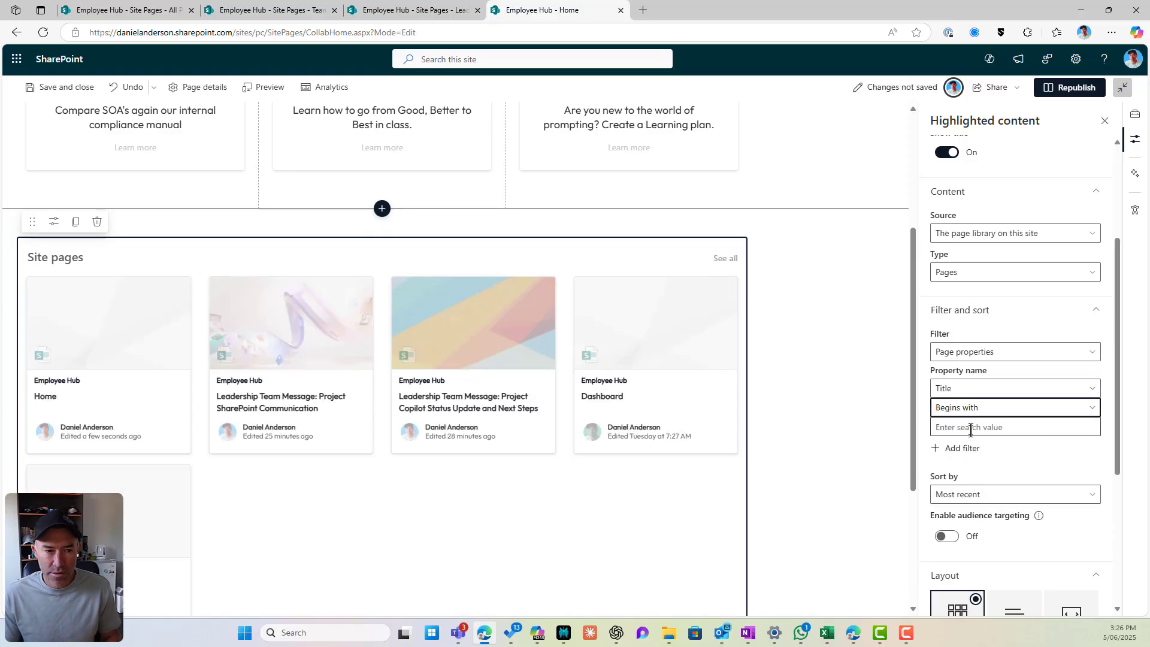
{"action": "left_click", "coordinate": [970, 428]}
{"action": "type", "text": "Lead"}
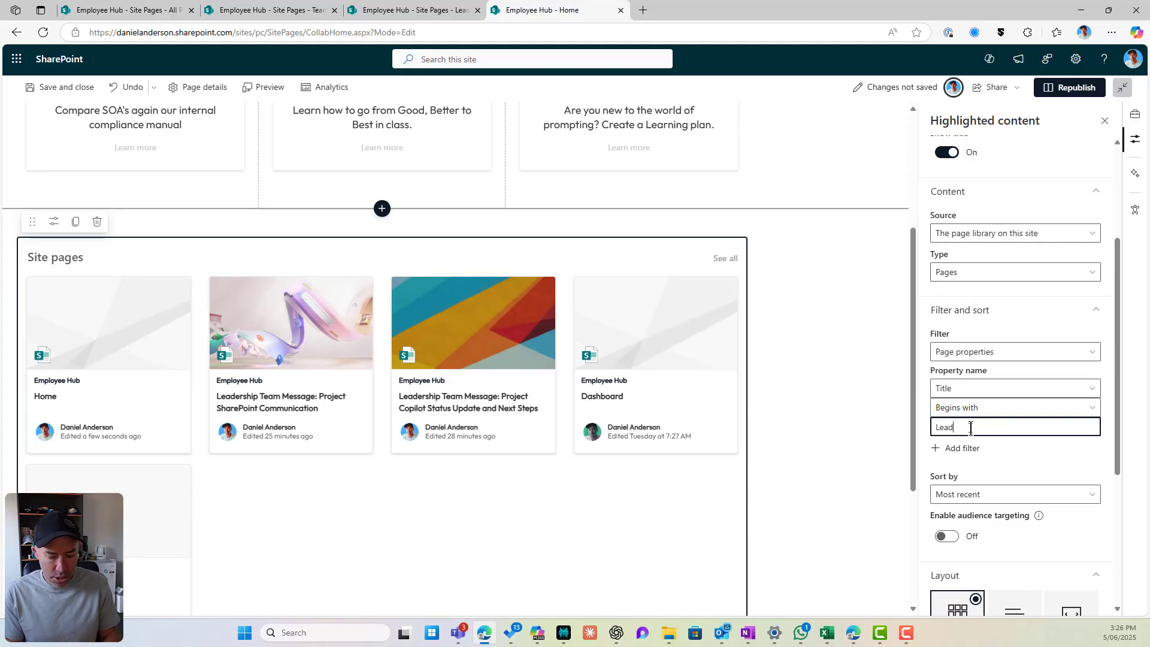
{"action": "type", "text": "ership"}
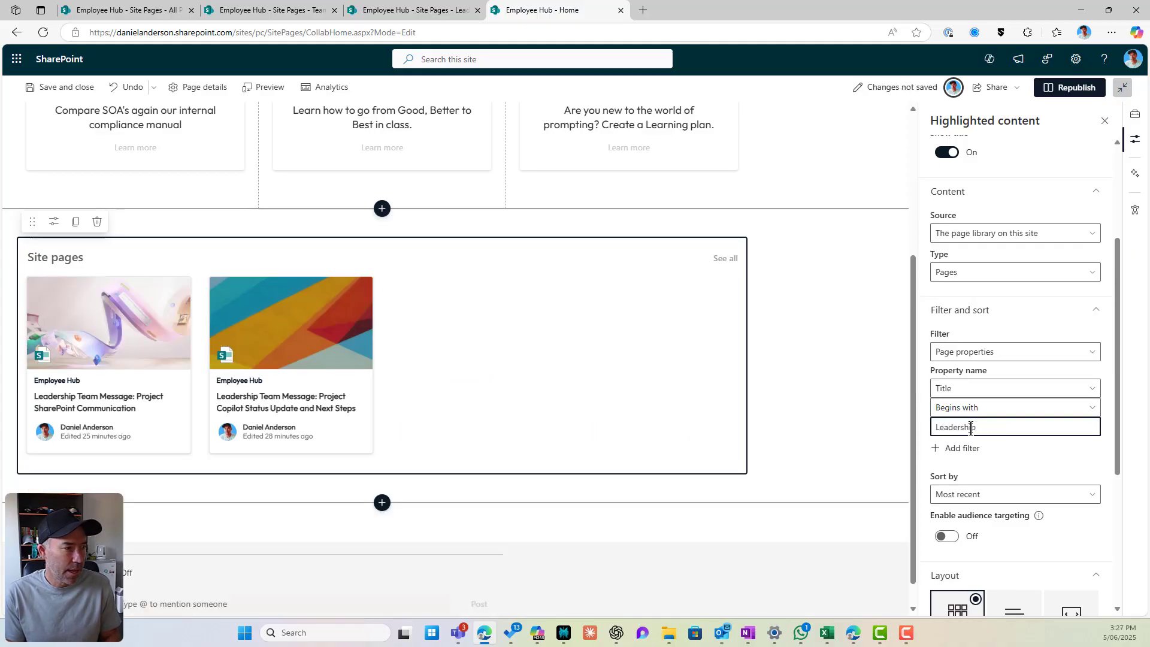
{"action": "type", "text": " Team"}
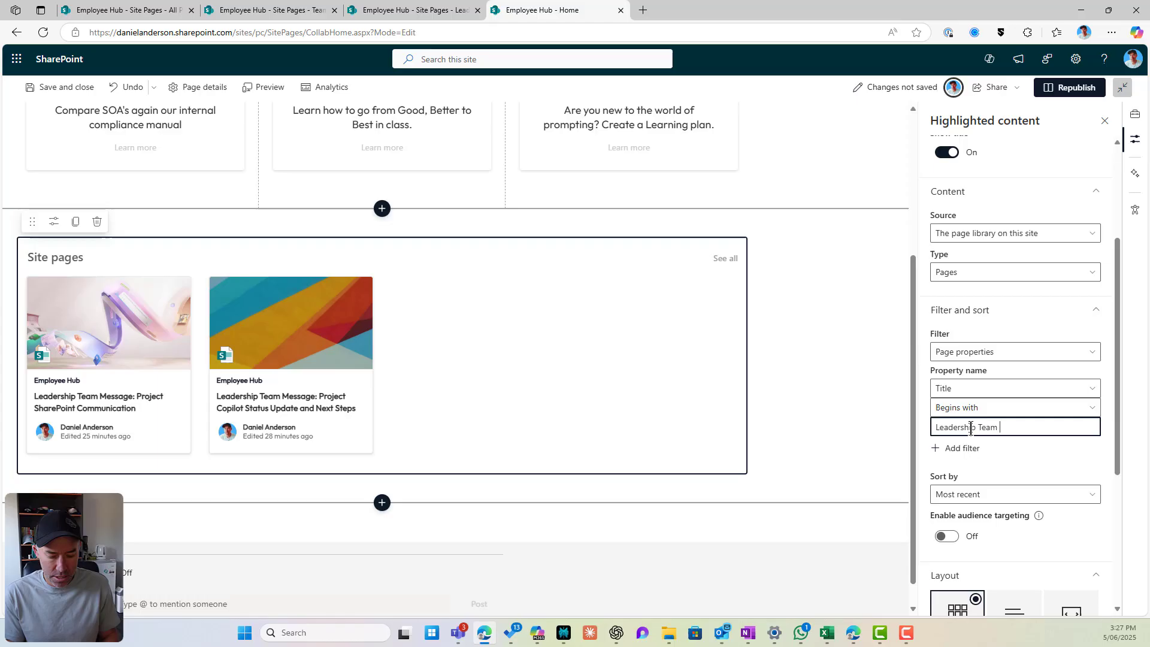
{"action": "type", "text": " Message"}
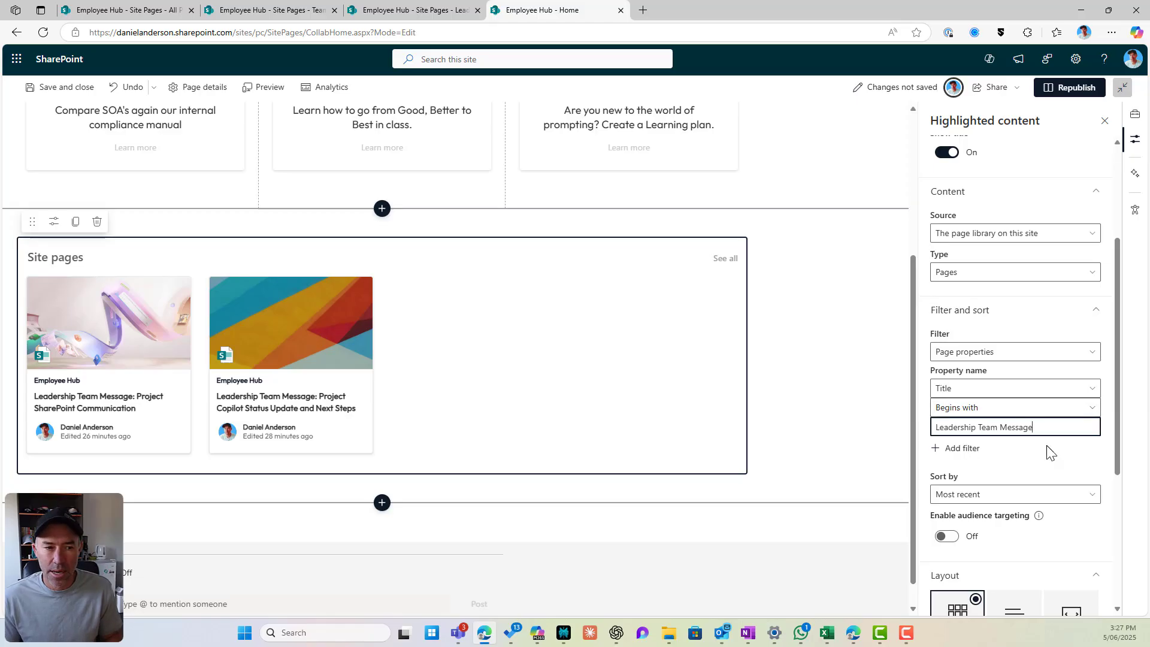
{"action": "scroll", "coordinate": [1050, 452], "scroll_direction": "down", "scroll_amount": 2}
{"action": "scroll", "coordinate": [993, 495], "scroll_direction": "down", "scroll_amount": 2}
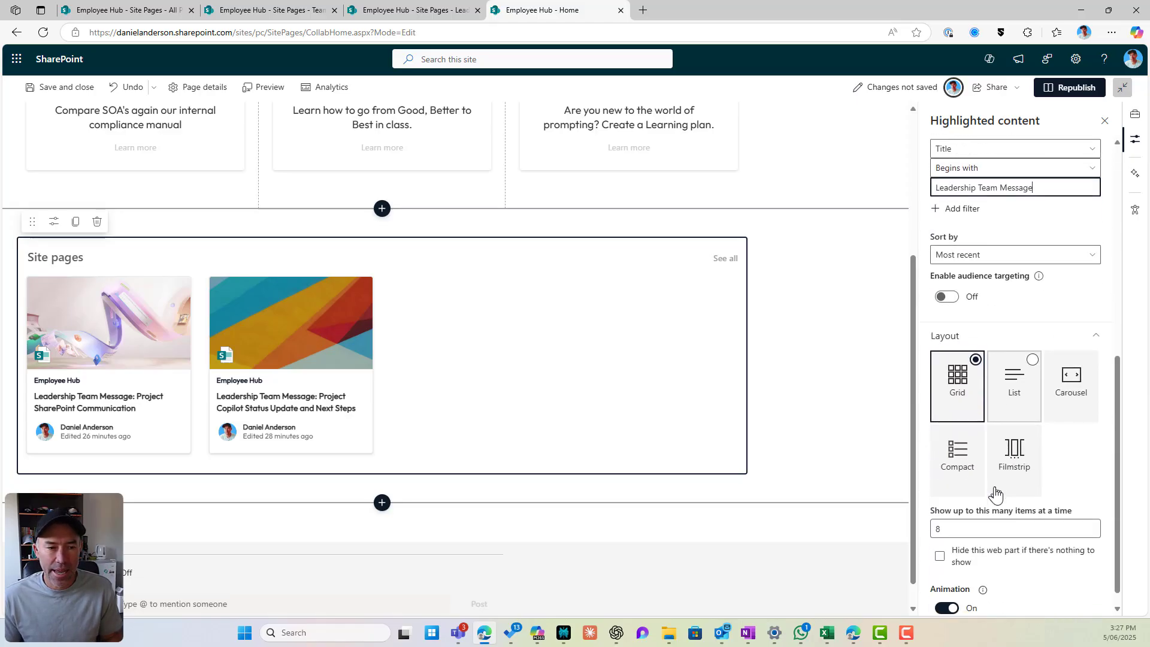
{"action": "scroll", "coordinate": [996, 493], "scroll_direction": "up", "scroll_amount": 3}
{"action": "scroll", "coordinate": [996, 493], "scroll_direction": "up", "scroll_amount": 3}
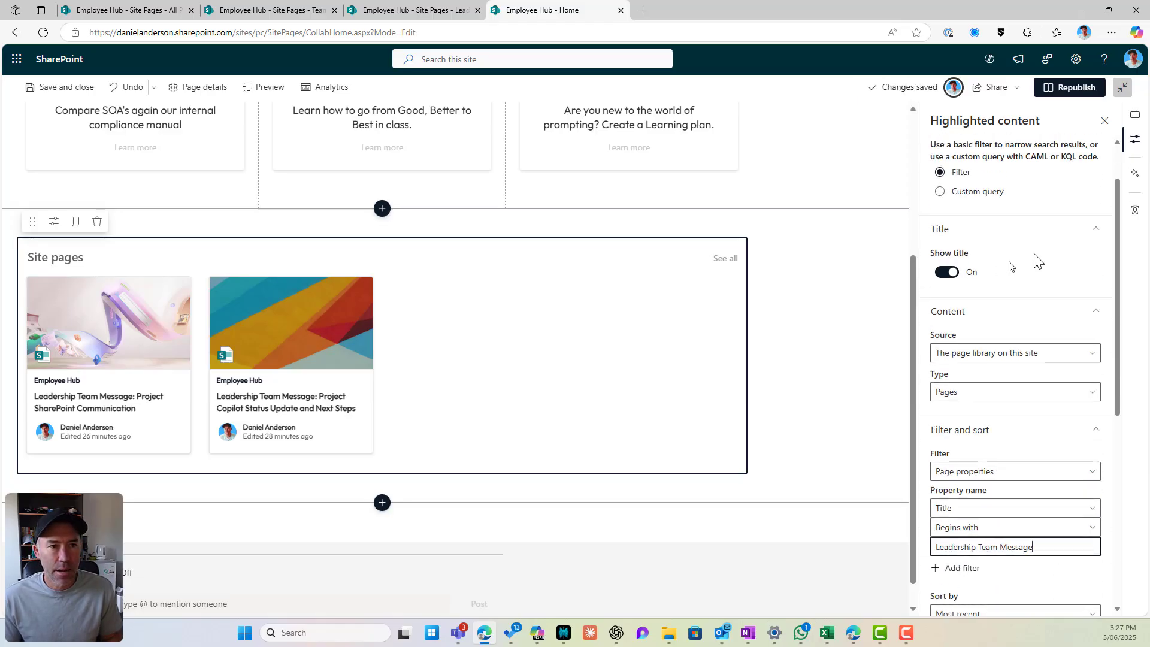
Republish the home page, then bring up the New menu for creating content.
{"action": "left_click", "coordinate": [1071, 87]}
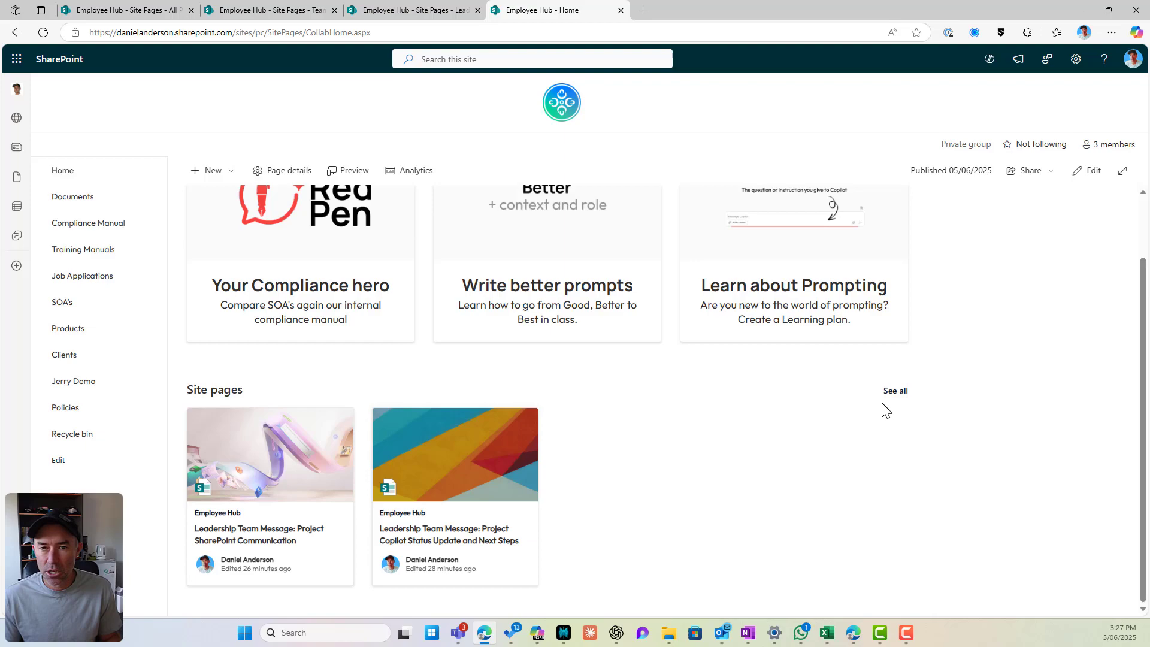
{"action": "left_click", "coordinate": [220, 171]}
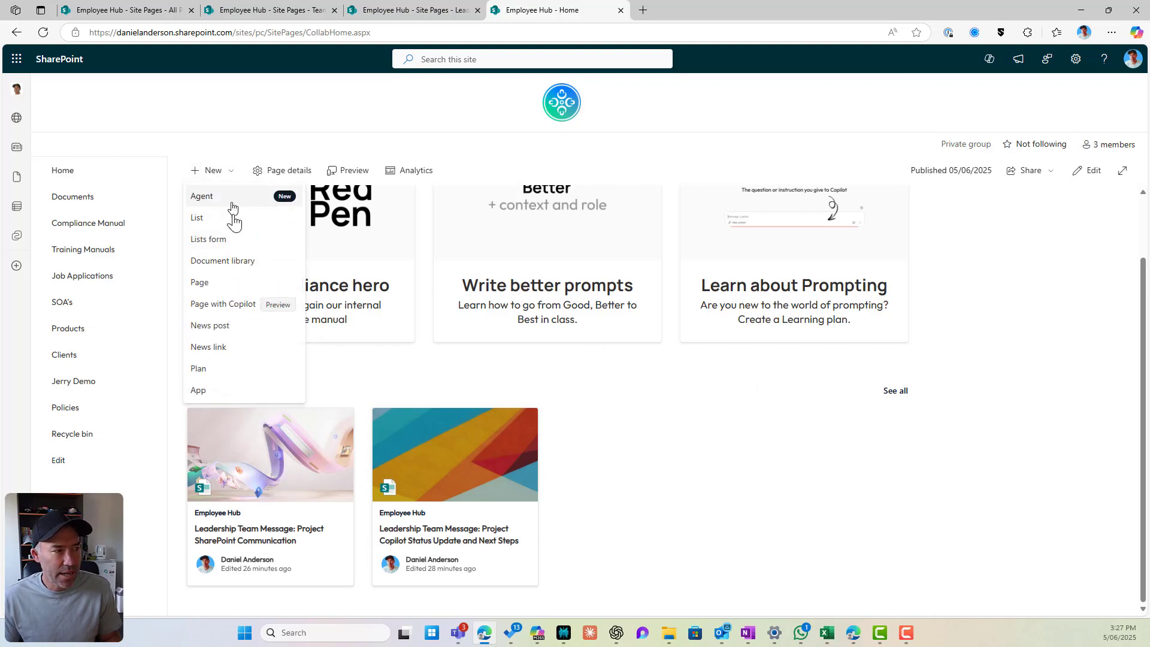
Have Copilot create a page from the Leadership Team Message template with topic 'strategy'.
{"action": "left_click", "coordinate": [218, 310]}
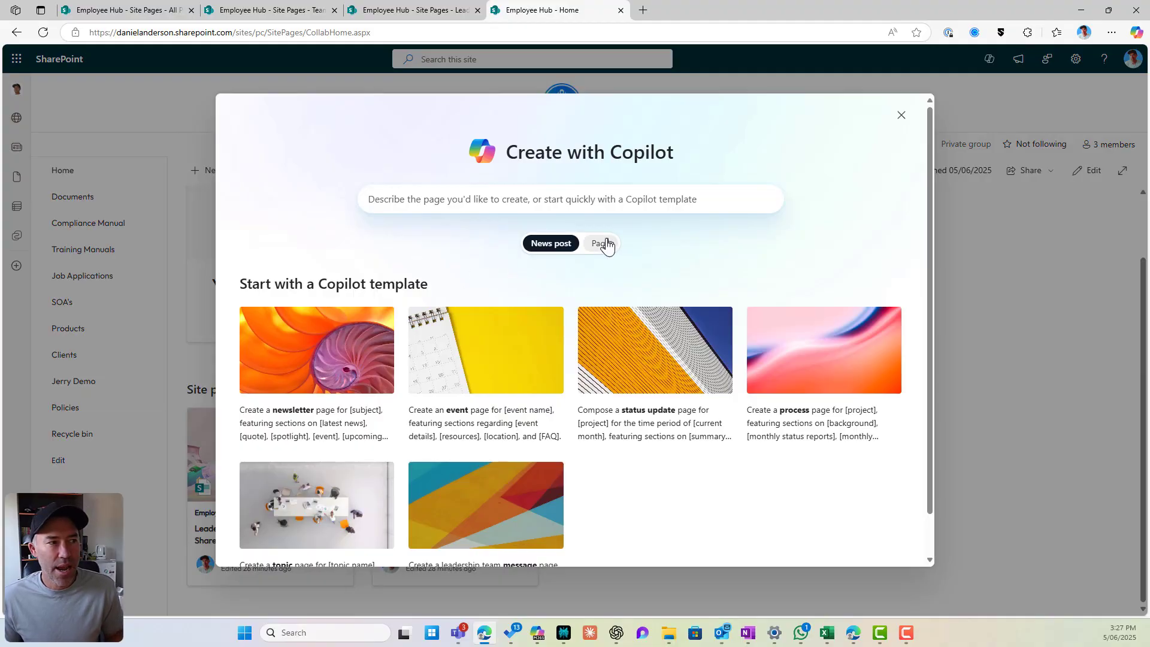
{"action": "left_click", "coordinate": [603, 253]}
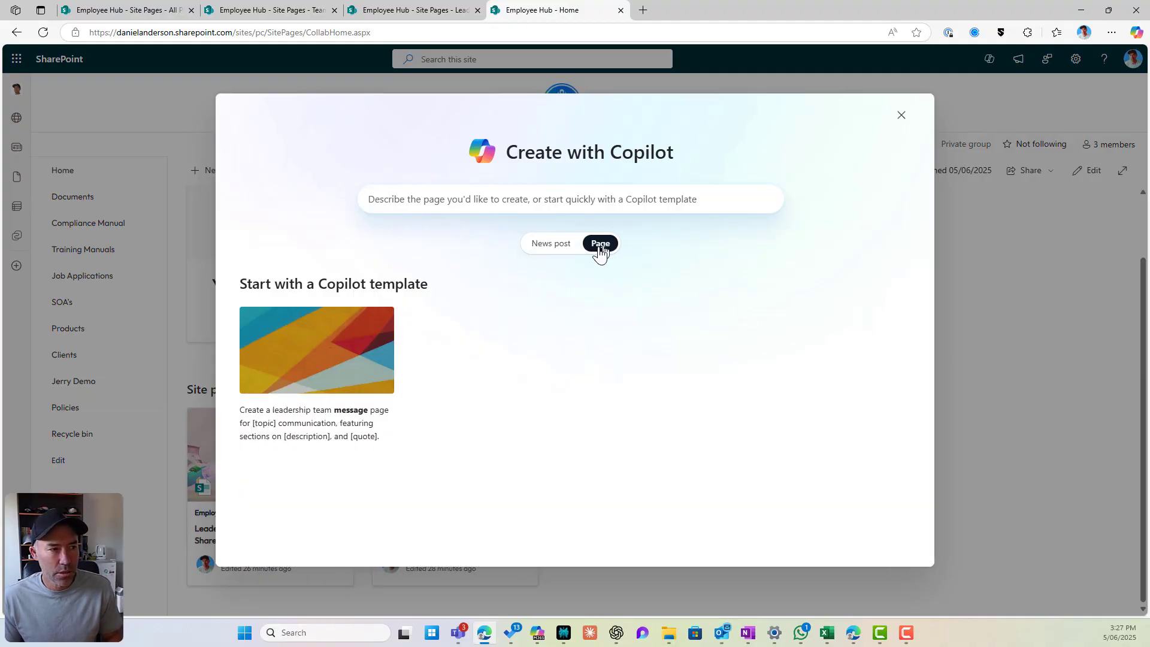
{"action": "left_click", "coordinate": [311, 414]}
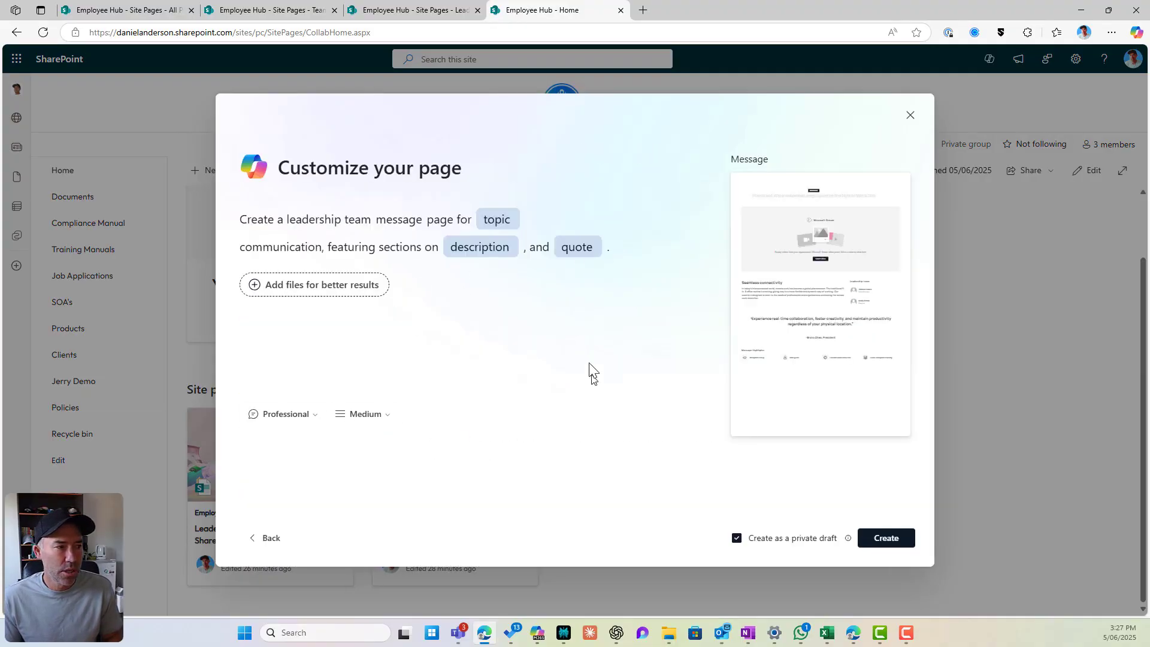
{"action": "left_click", "coordinate": [502, 222]}
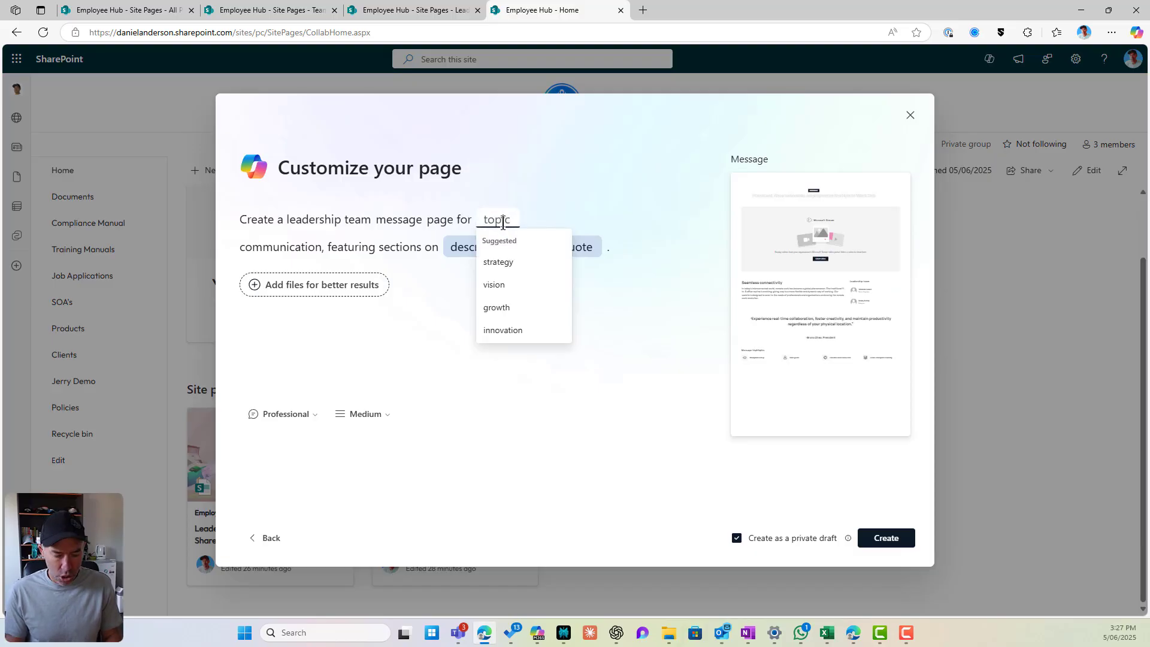
{"action": "left_click", "coordinate": [512, 262]}
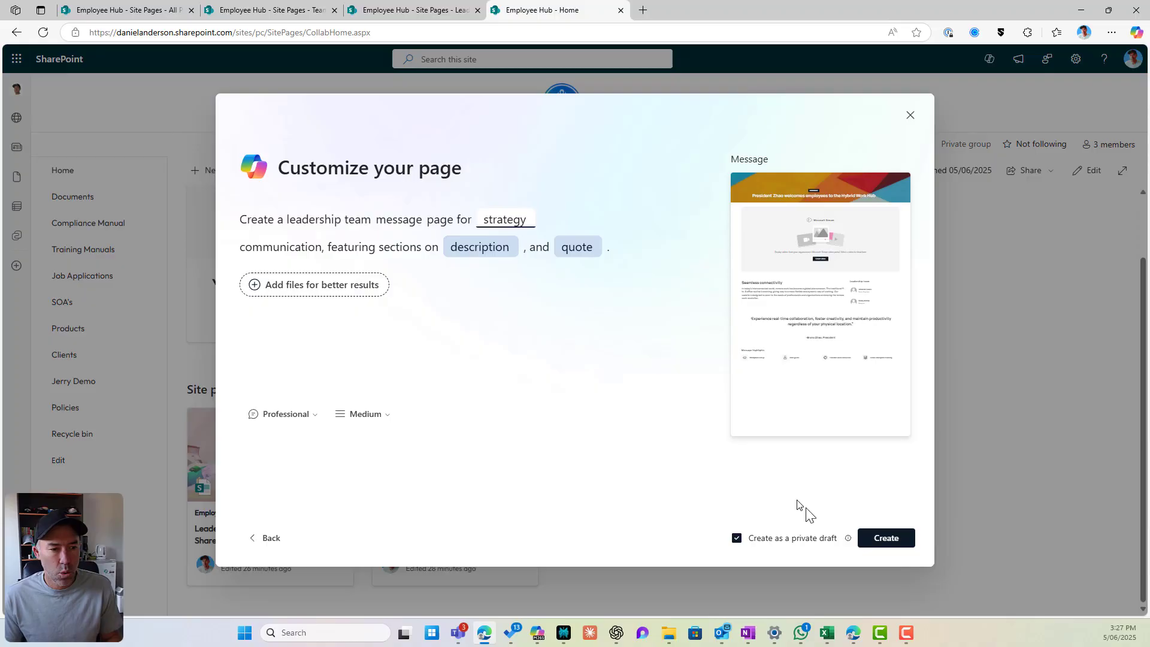
{"action": "left_click", "coordinate": [878, 543]}
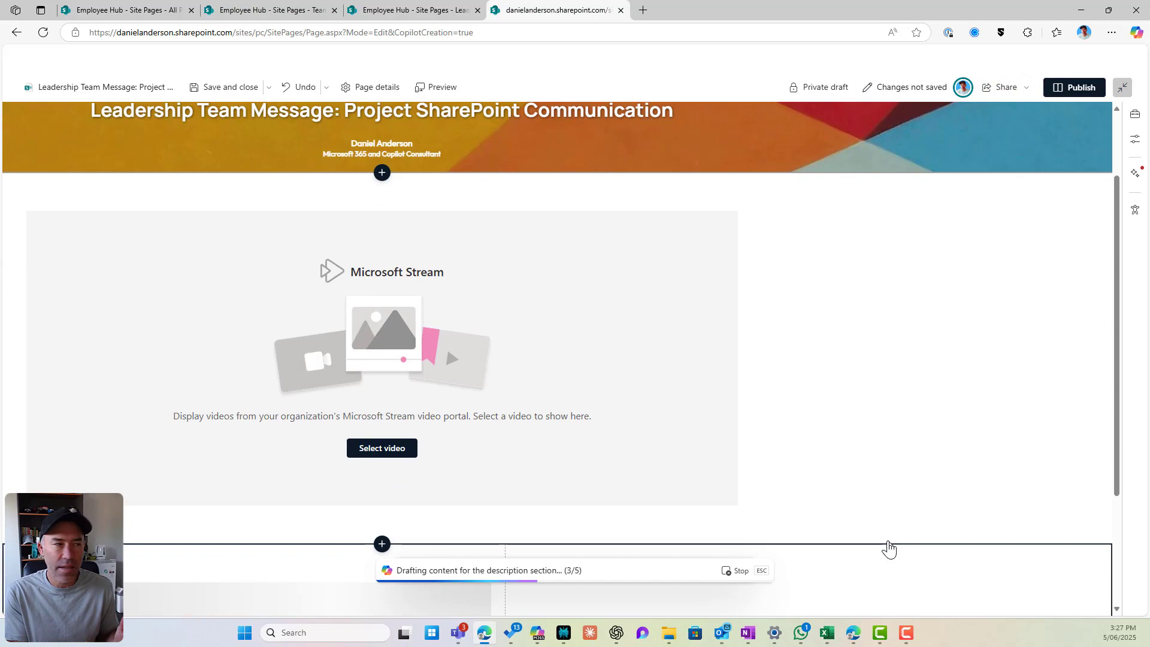
{"action": "scroll", "coordinate": [981, 529], "scroll_direction": "up", "scroll_amount": 1}
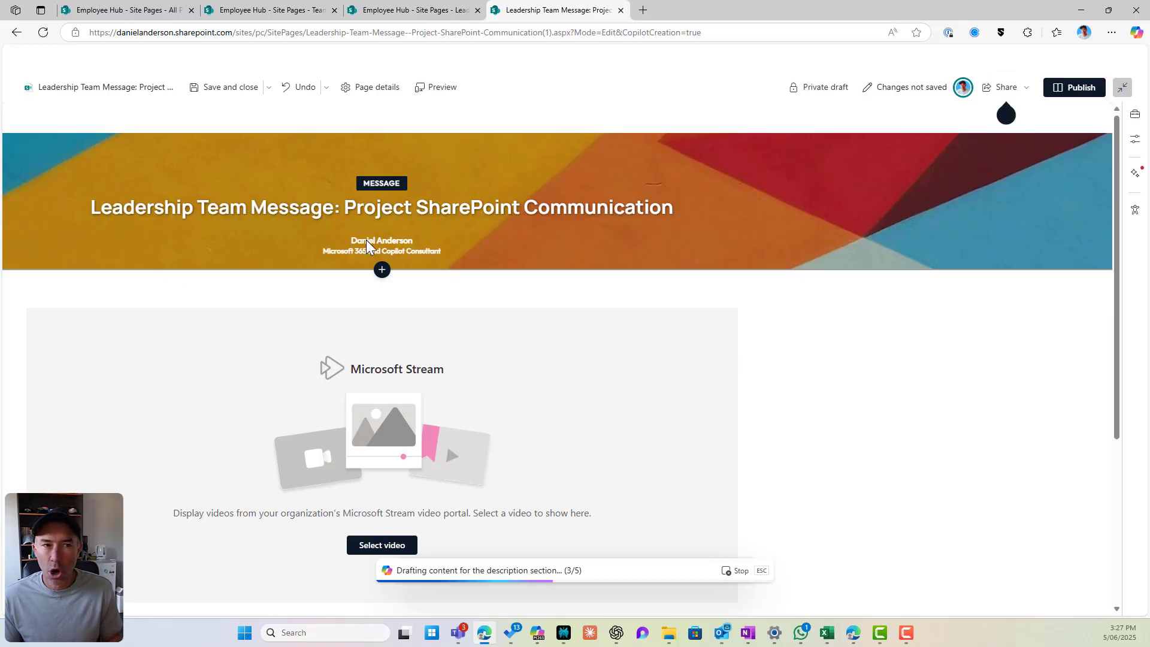
{"action": "scroll", "coordinate": [753, 376], "scroll_direction": "down", "scroll_amount": 2}
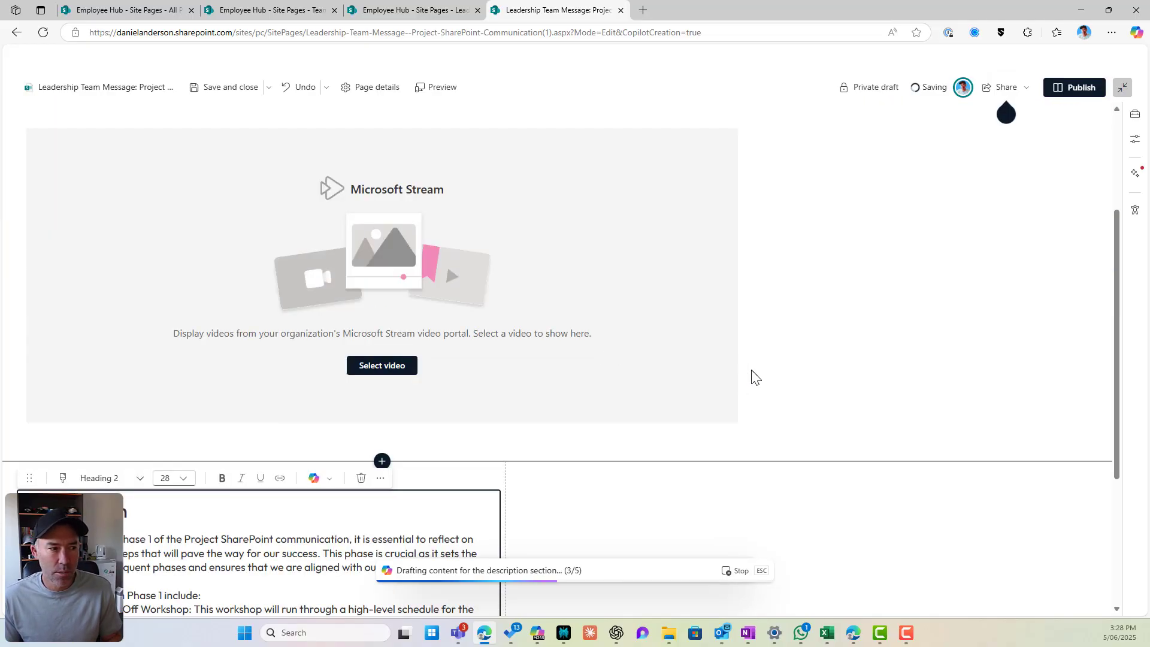
{"action": "scroll", "coordinate": [753, 375], "scroll_direction": "down", "scroll_amount": 2}
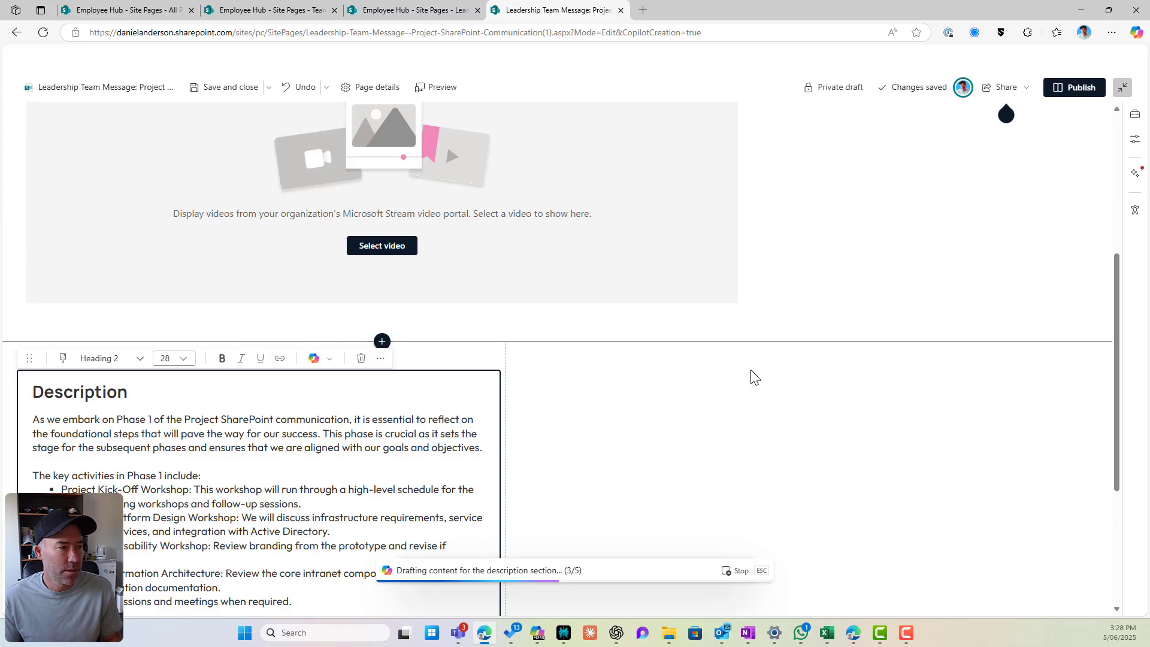
{"action": "scroll", "coordinate": [753, 375], "scroll_direction": "down", "scroll_amount": 1}
{"action": "scroll", "coordinate": [753, 376], "scroll_direction": "down", "scroll_amount": 1}
{"action": "scroll", "coordinate": [753, 376], "scroll_direction": "down", "scroll_amount": 1}
{"action": "scroll", "coordinate": [753, 376], "scroll_direction": "down", "scroll_amount": 1}
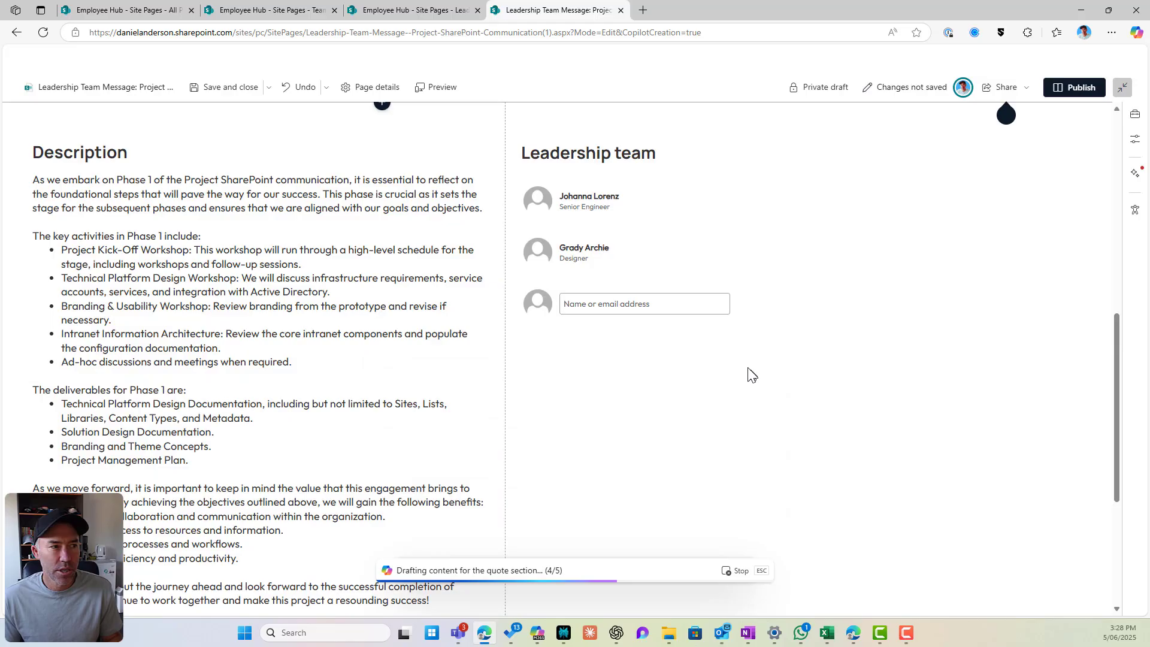
{"action": "scroll", "coordinate": [753, 375], "scroll_direction": "down", "scroll_amount": 3}
{"action": "scroll", "coordinate": [751, 373], "scroll_direction": "down", "scroll_amount": 1}
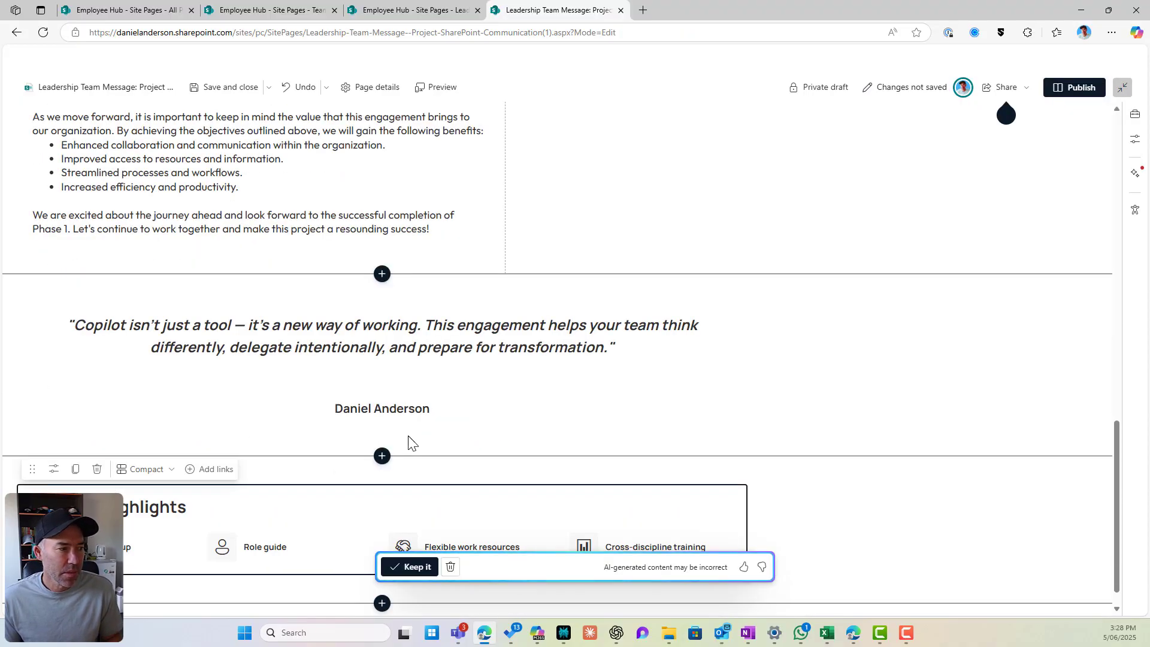
Keep Copilot's drafted leadership message content and publish the page.
{"action": "left_click", "coordinate": [412, 568]}
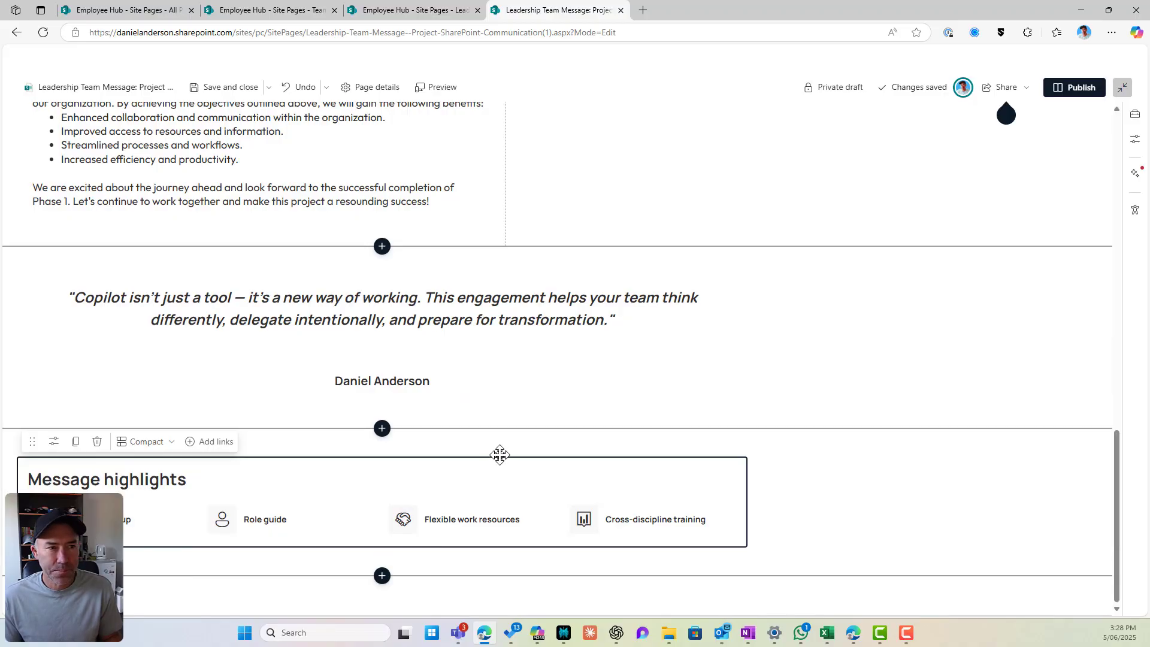
{"action": "left_click", "coordinate": [1074, 91]}
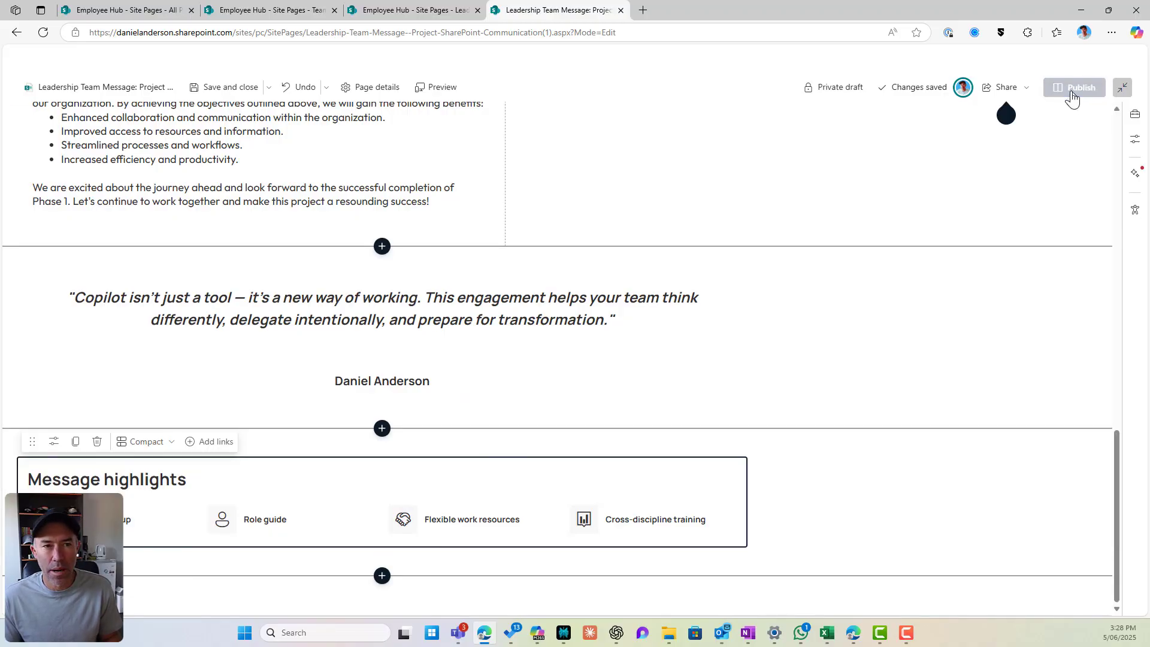
{"action": "left_click", "coordinate": [997, 259]}
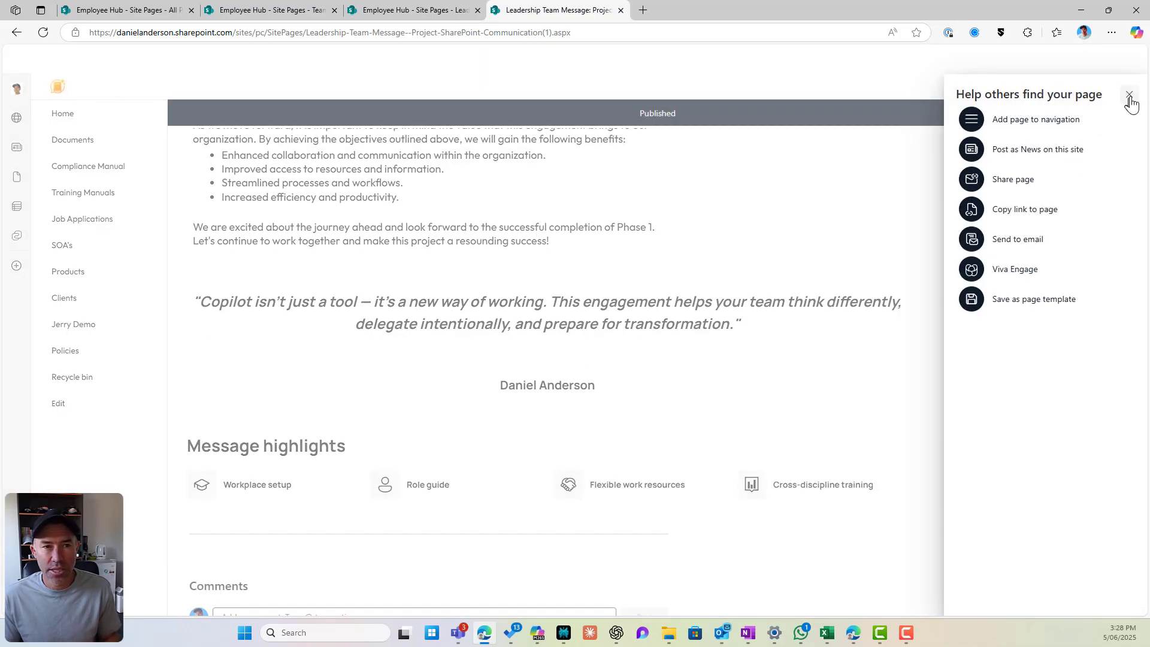
Dismiss the promotion panel and Invite tip, go Home and refresh so the new page shows.
{"action": "left_click", "coordinate": [1128, 95]}
{"action": "scroll", "coordinate": [629, 364], "scroll_direction": "up", "scroll_amount": 3}
{"action": "scroll", "coordinate": [629, 360], "scroll_direction": "up", "scroll_amount": 3}
{"action": "scroll", "coordinate": [633, 357], "scroll_direction": "up", "scroll_amount": 4}
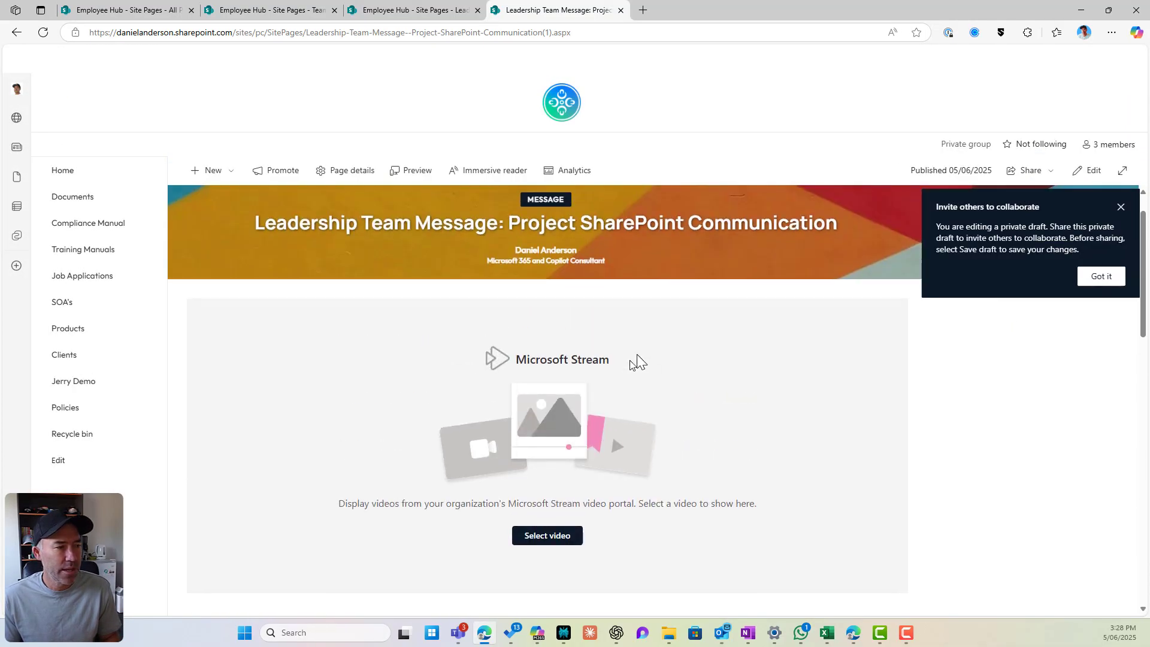
{"action": "left_click", "coordinate": [1121, 207]}
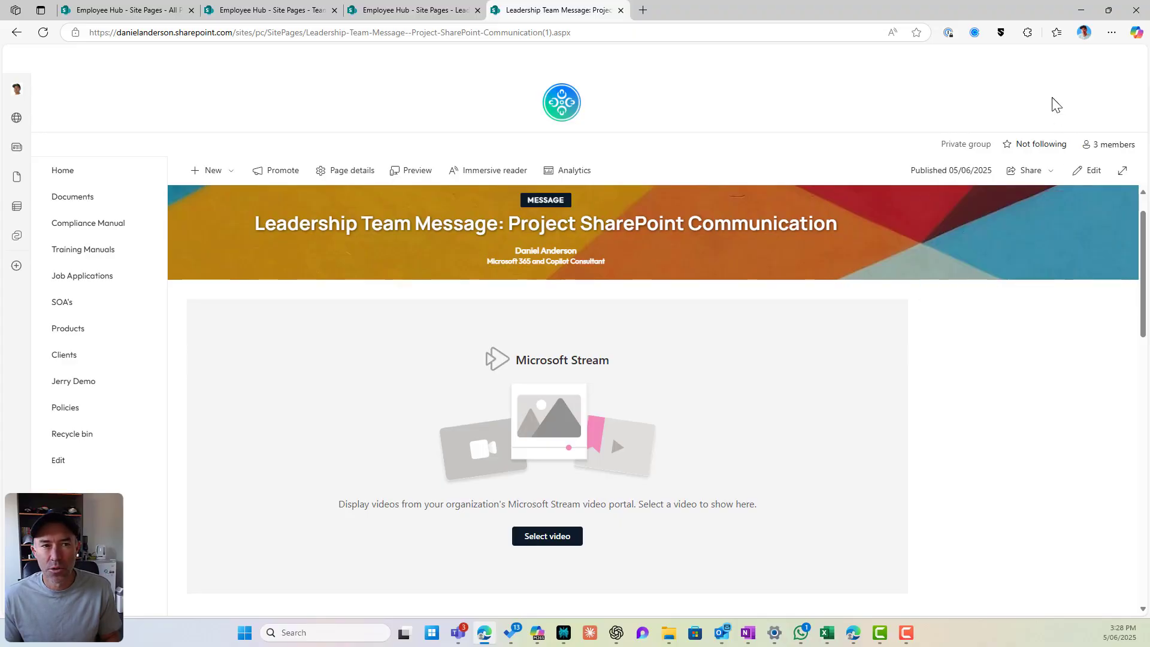
{"action": "left_click", "coordinate": [97, 180]}
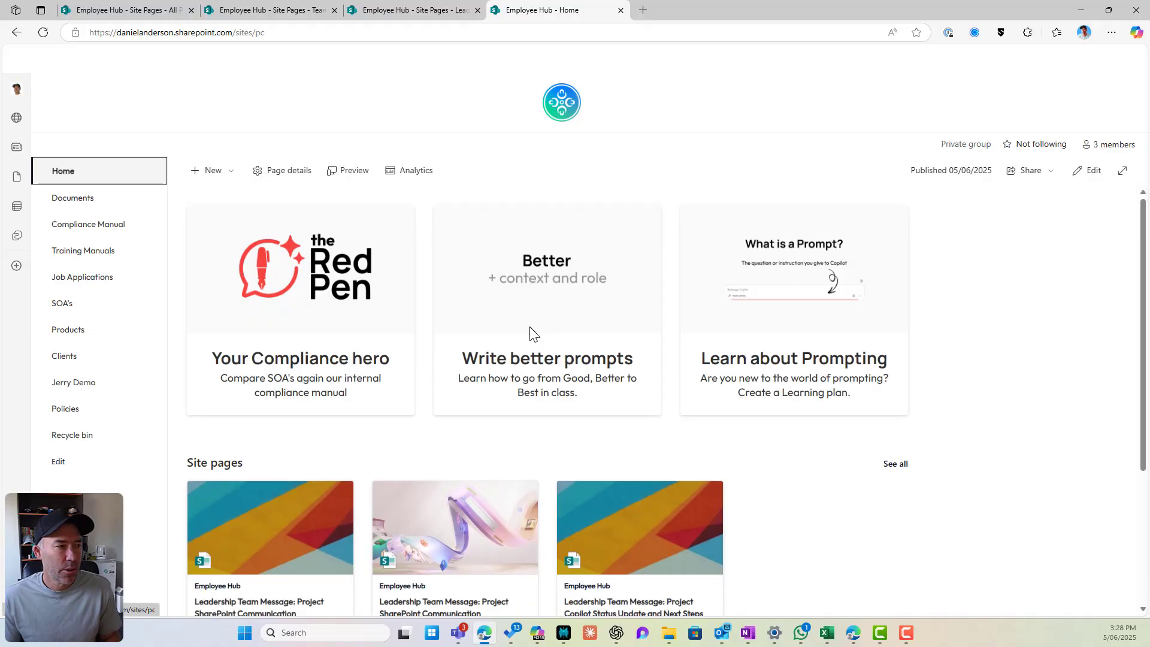
{"action": "scroll", "coordinate": [530, 331], "scroll_direction": "down", "scroll_amount": 2}
{"action": "left_click", "coordinate": [42, 32]}
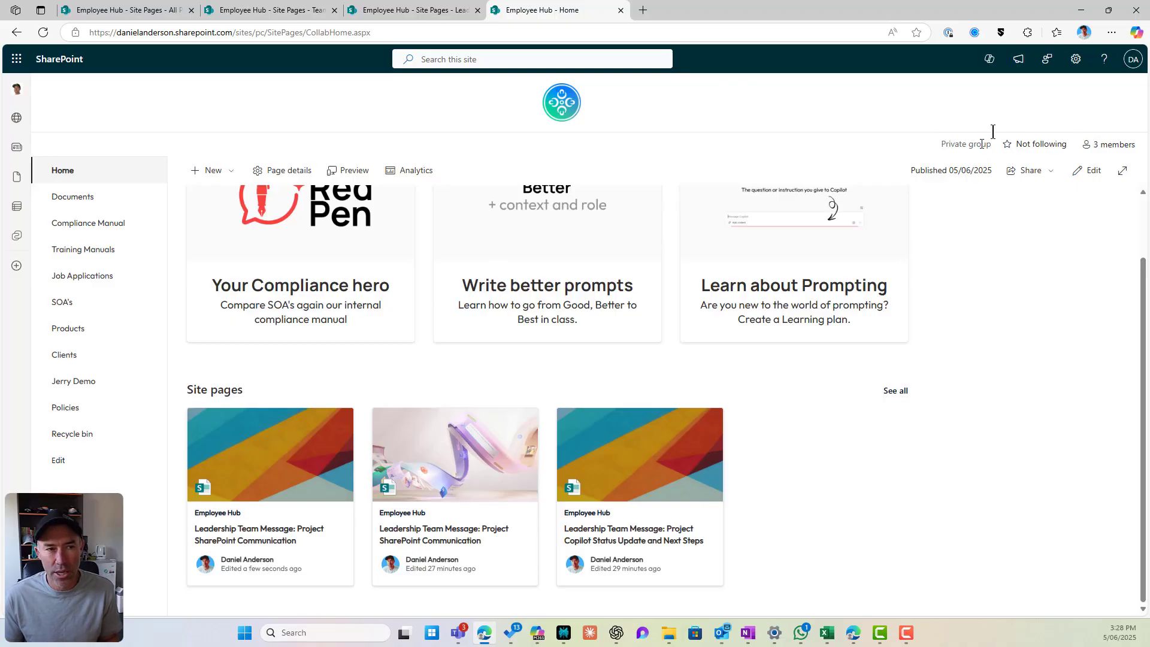
{"action": "left_click", "coordinate": [1075, 60]}
In Site contents > Site Pages, switch to the Leadership Messages view showing three pages, then go Home.
{"action": "left_click", "coordinate": [989, 175]}
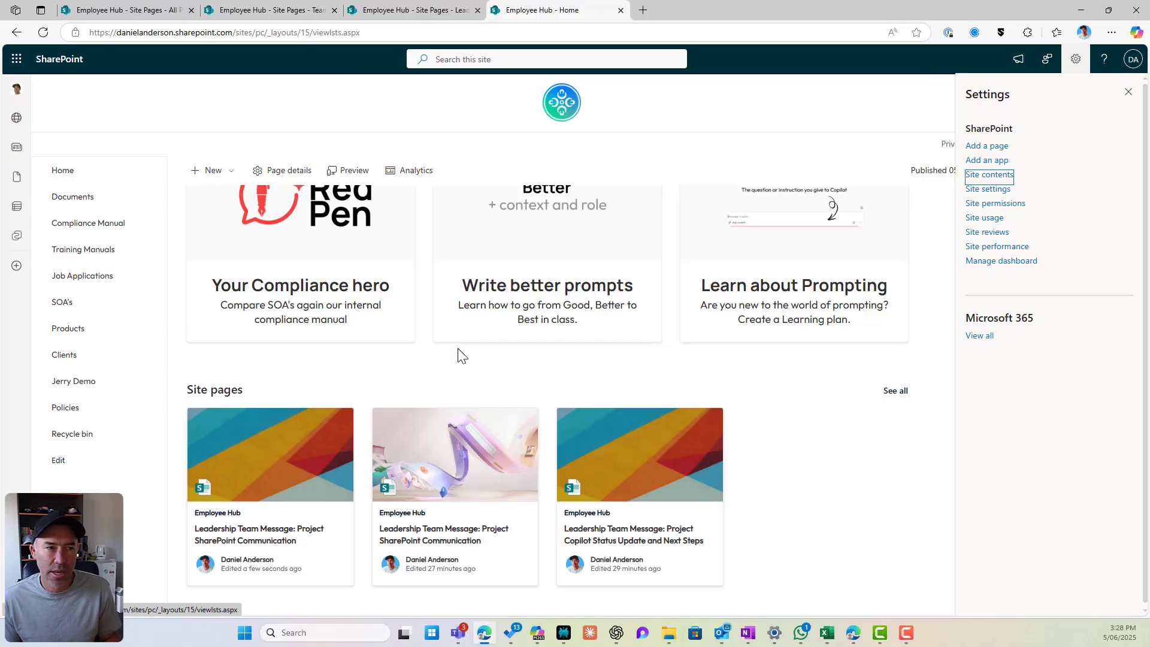
{"action": "key", "text": "alt+Left"}
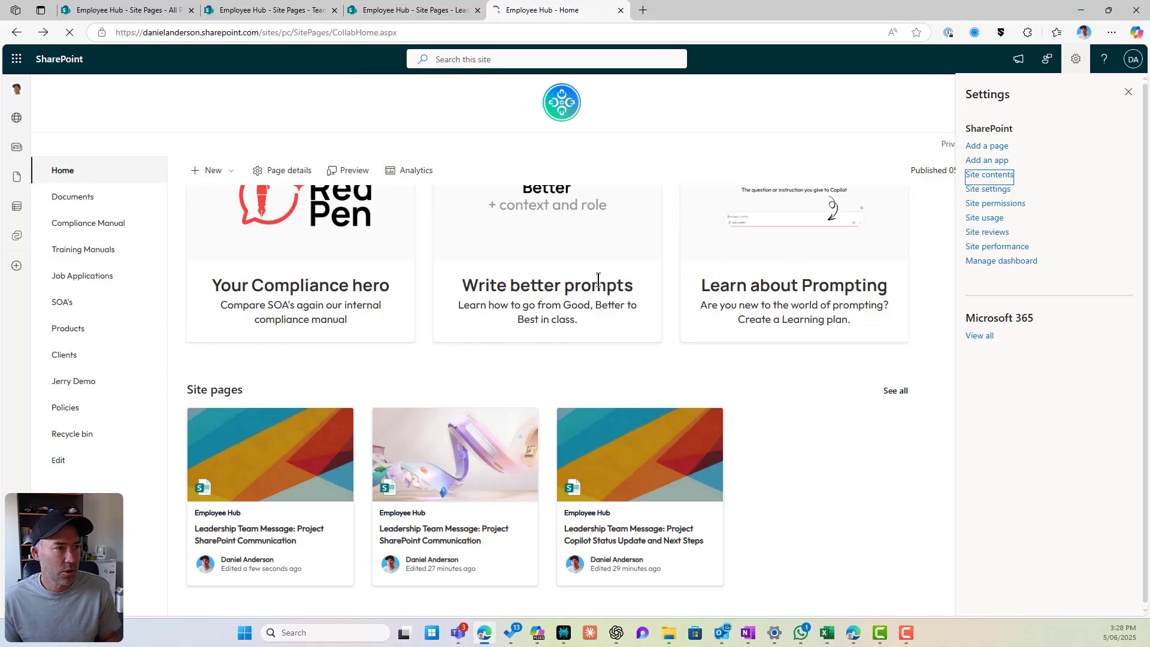
{"action": "scroll", "coordinate": [396, 314], "scroll_direction": "down", "scroll_amount": 1}
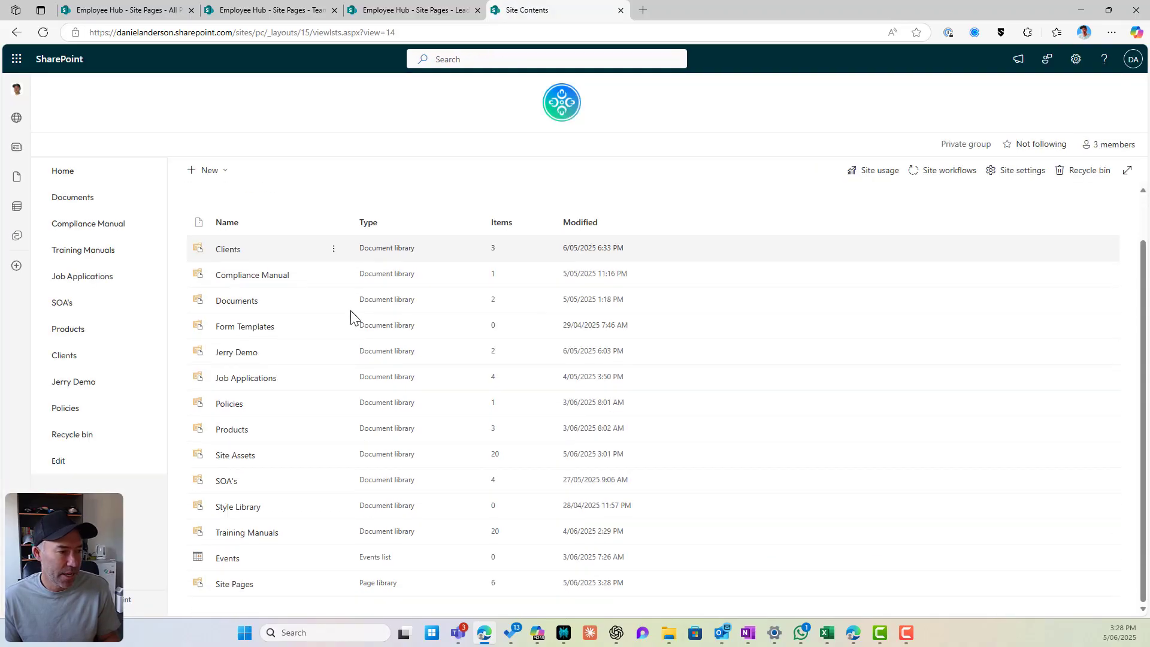
{"action": "left_click", "coordinate": [247, 584]}
{"action": "left_click", "coordinate": [1010, 174]}
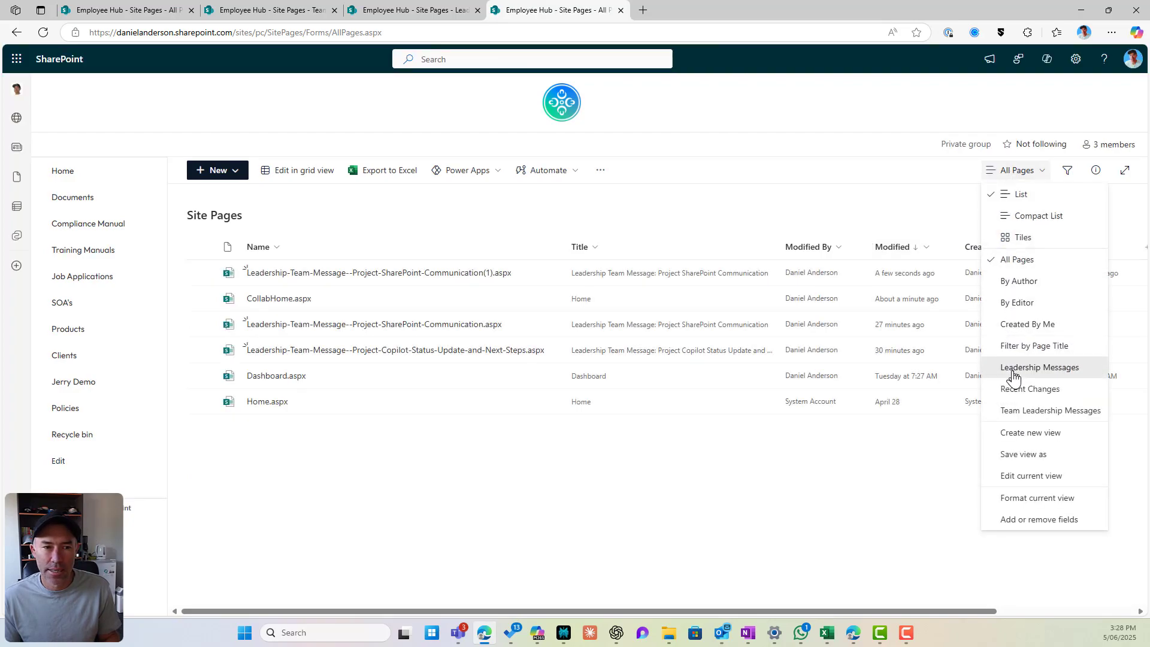
{"action": "left_click", "coordinate": [1039, 368]}
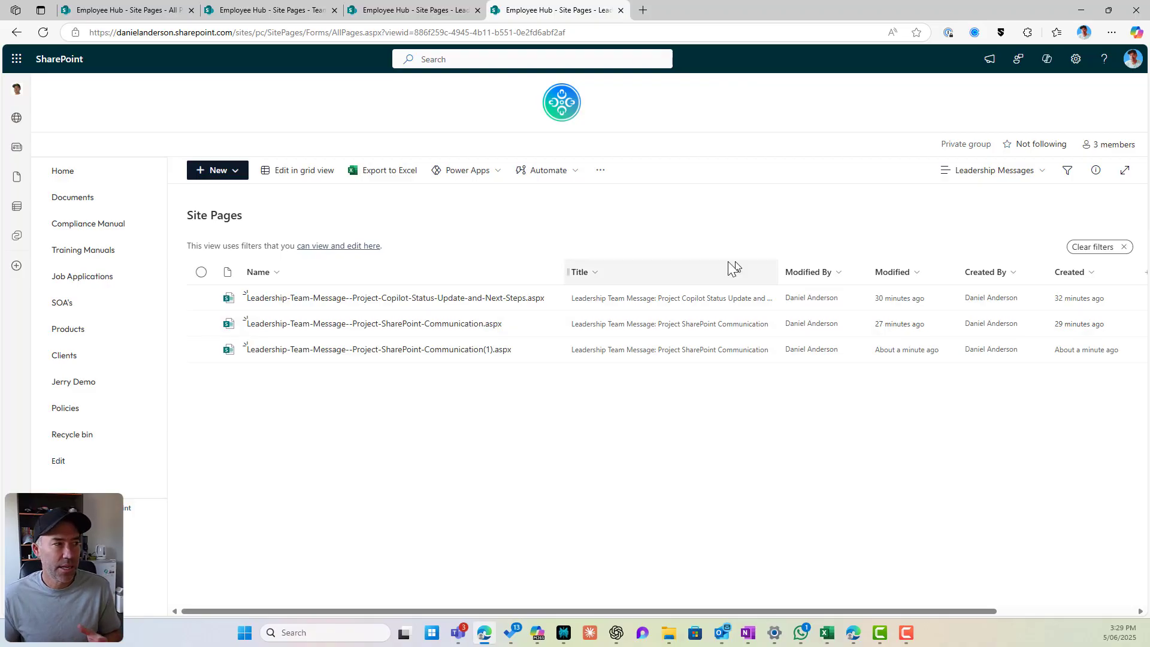
{"action": "left_click", "coordinate": [113, 184]}
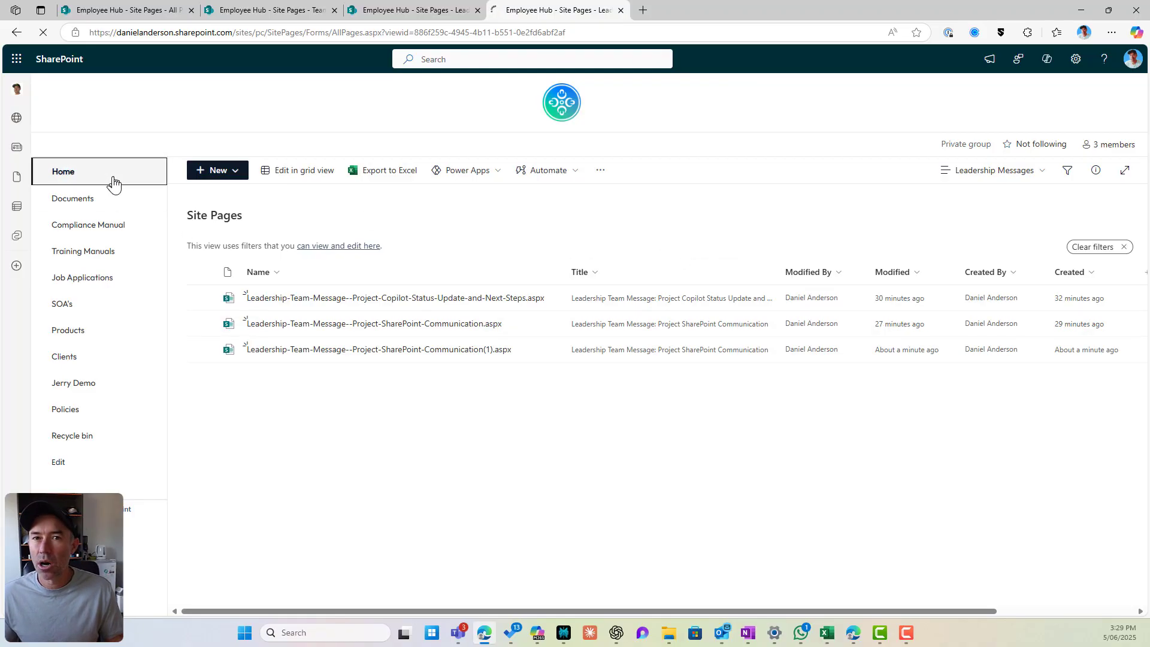